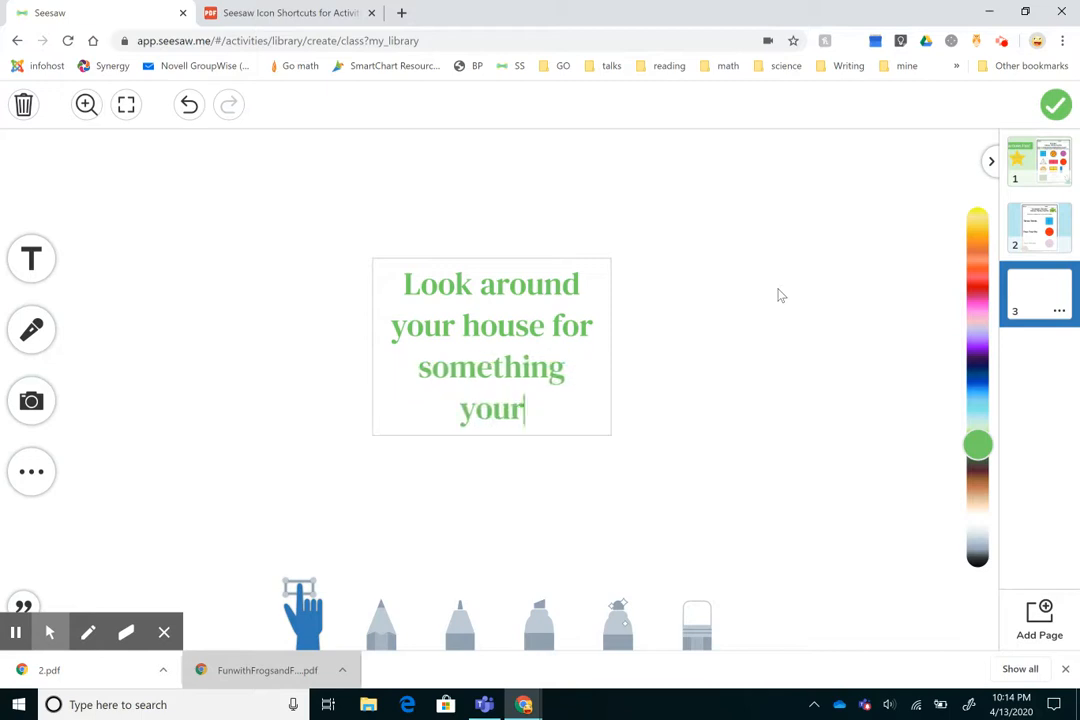
- Finish the page 3 text after "something your" with "can split in half take apicture of it and put it here!"
{"action": "type", "text": "plit in hav"}
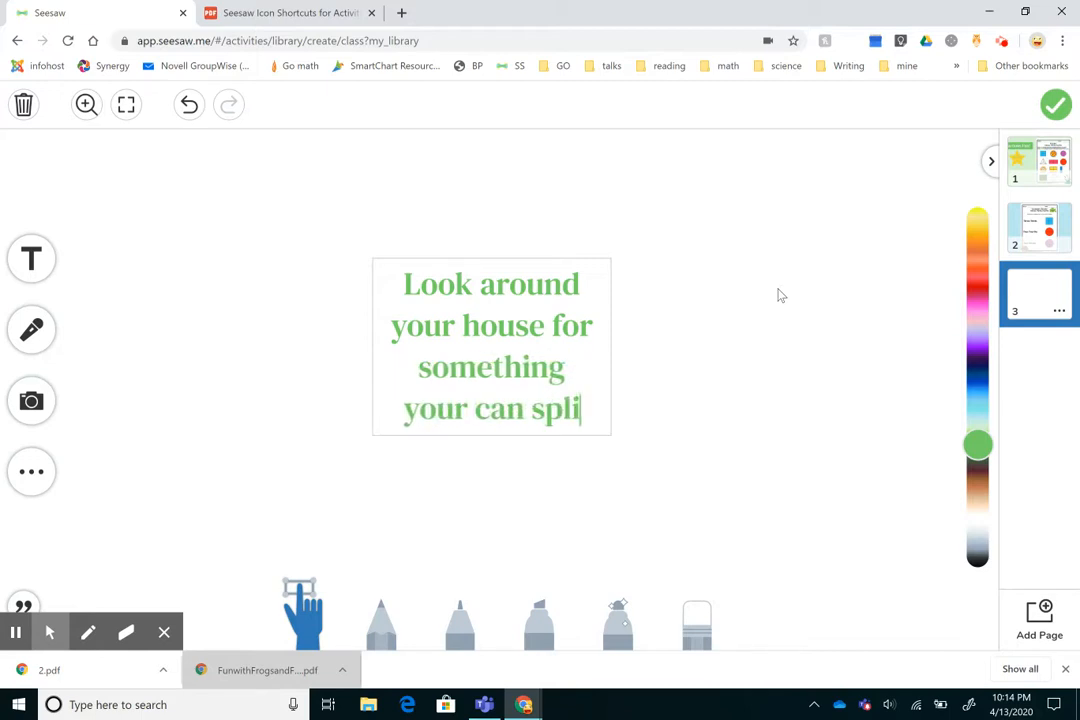
{"action": "key", "text": "BackSpace"}
{"action": "type", "text": "lf talk"}
{"action": "key", "text": "BackSpace"}
{"action": "key", "text": "BackSpace"}
{"action": "type", "text": "ke apictu"}
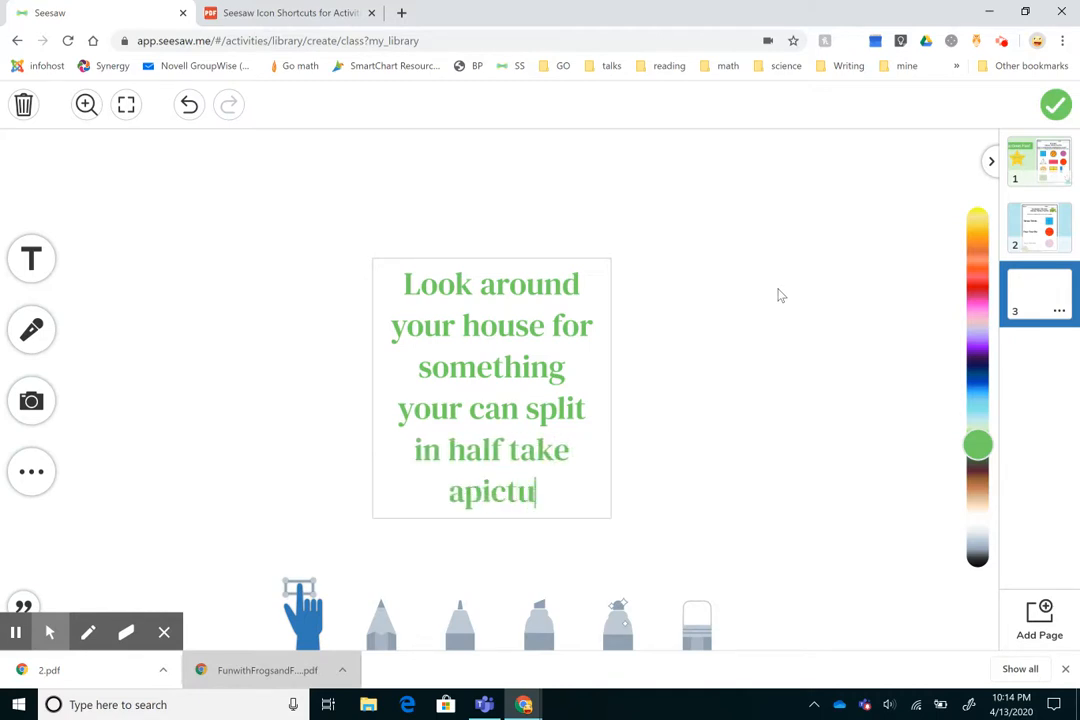
{"action": "type", "text": "re of it "}
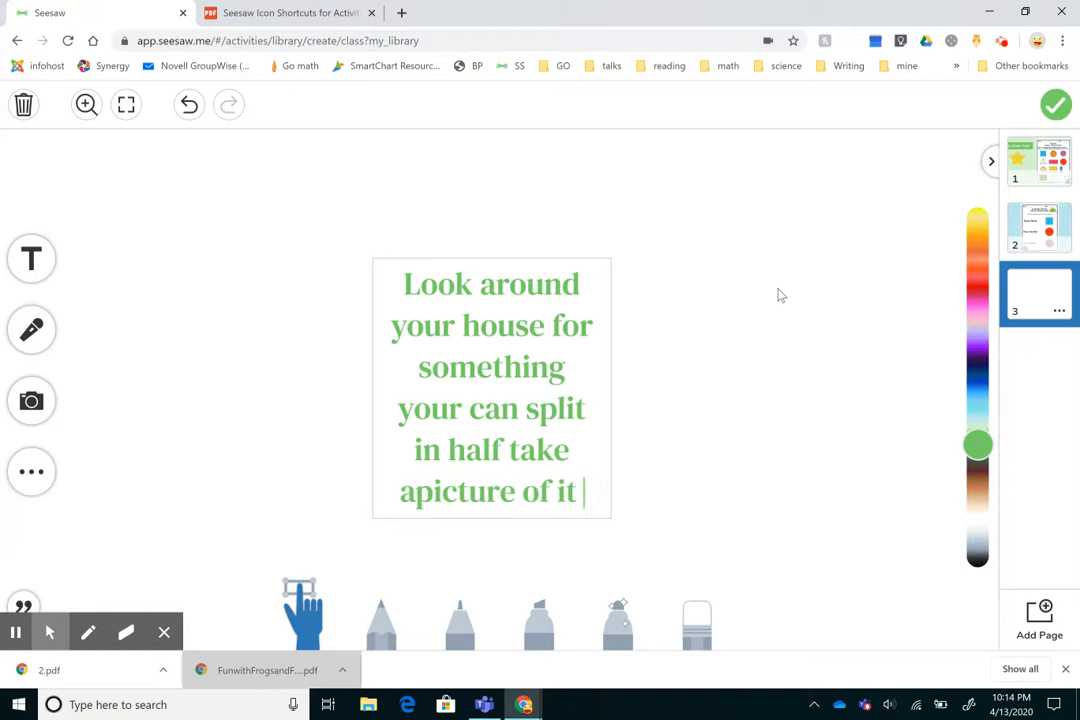
{"action": "type", "text": "and put it here!"}
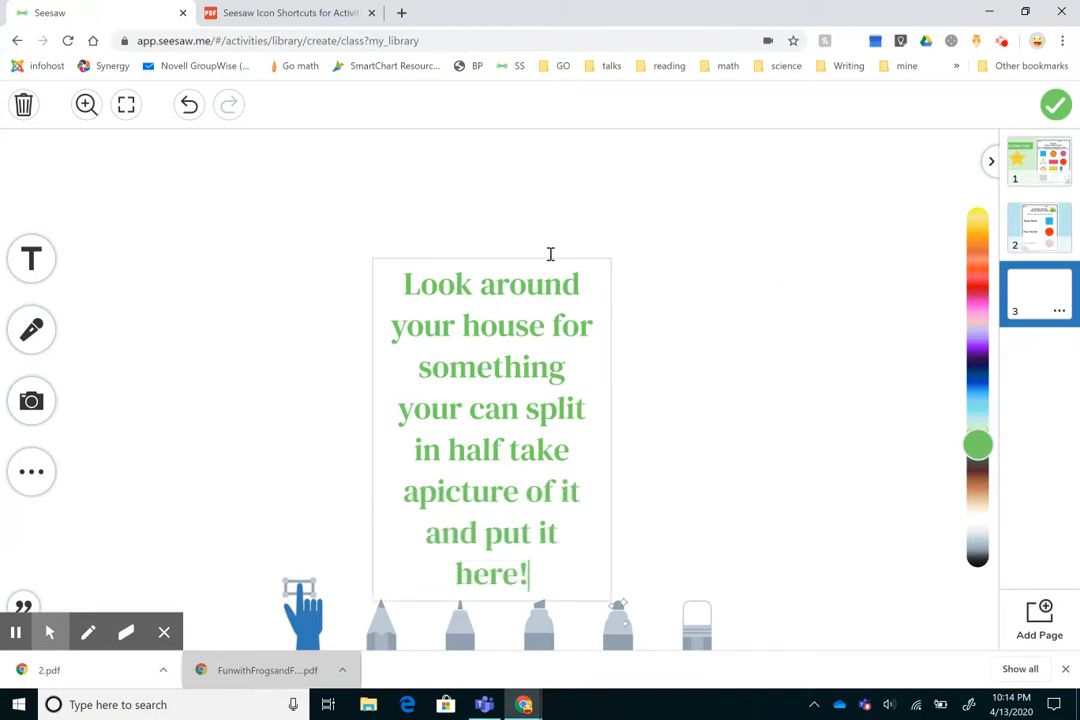
{"action": "left_click", "coordinate": [689, 400]}
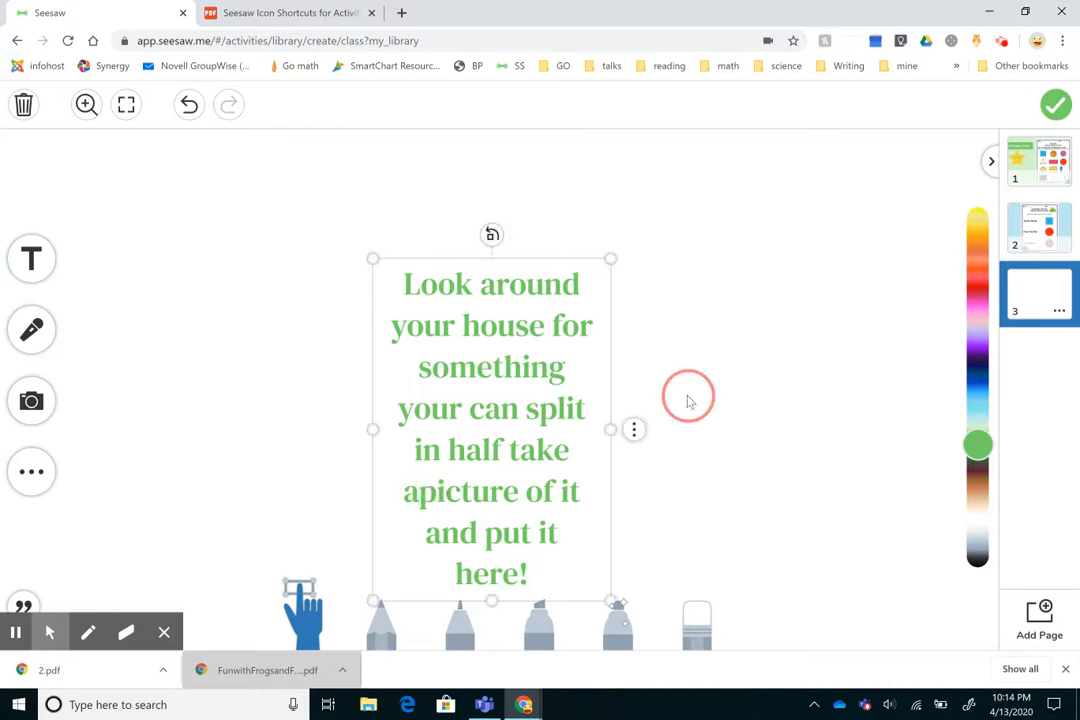
- Widen the instruction text box so the text wraps onto four lines and move it to the top of the page
{"action": "left_click_drag", "start_coordinate": [374, 429], "coordinate": [145, 441]}
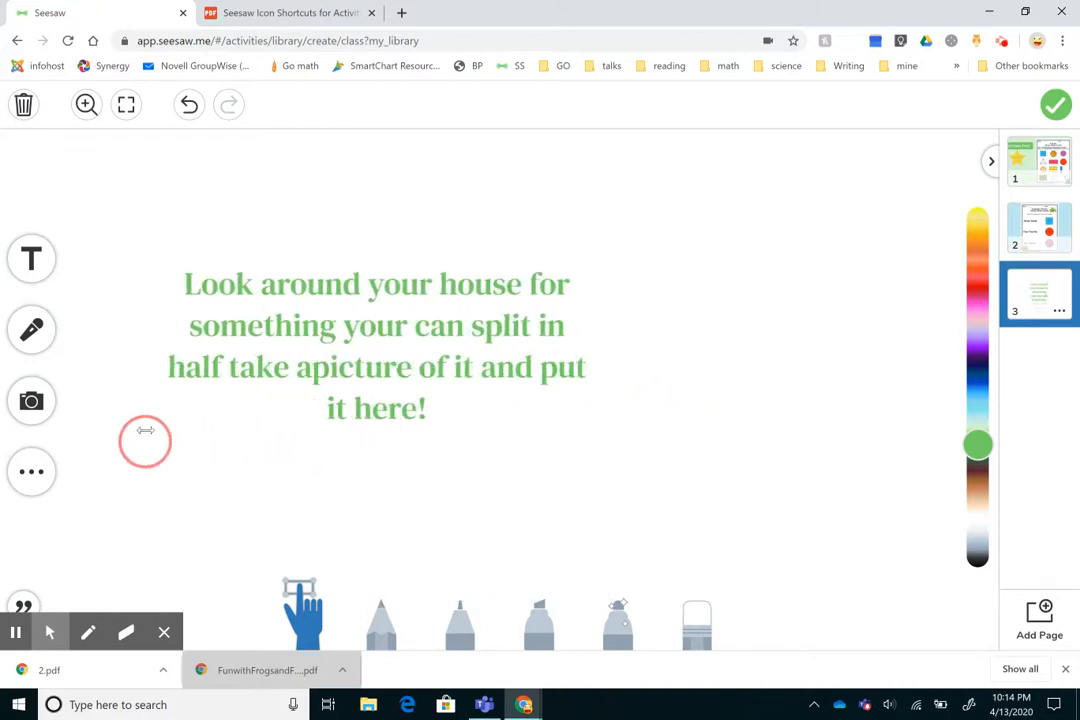
{"action": "left_click_drag", "start_coordinate": [362, 361], "coordinate": [458, 262]}
{"action": "left_click_drag", "start_coordinate": [425, 308], "coordinate": [458, 260]}
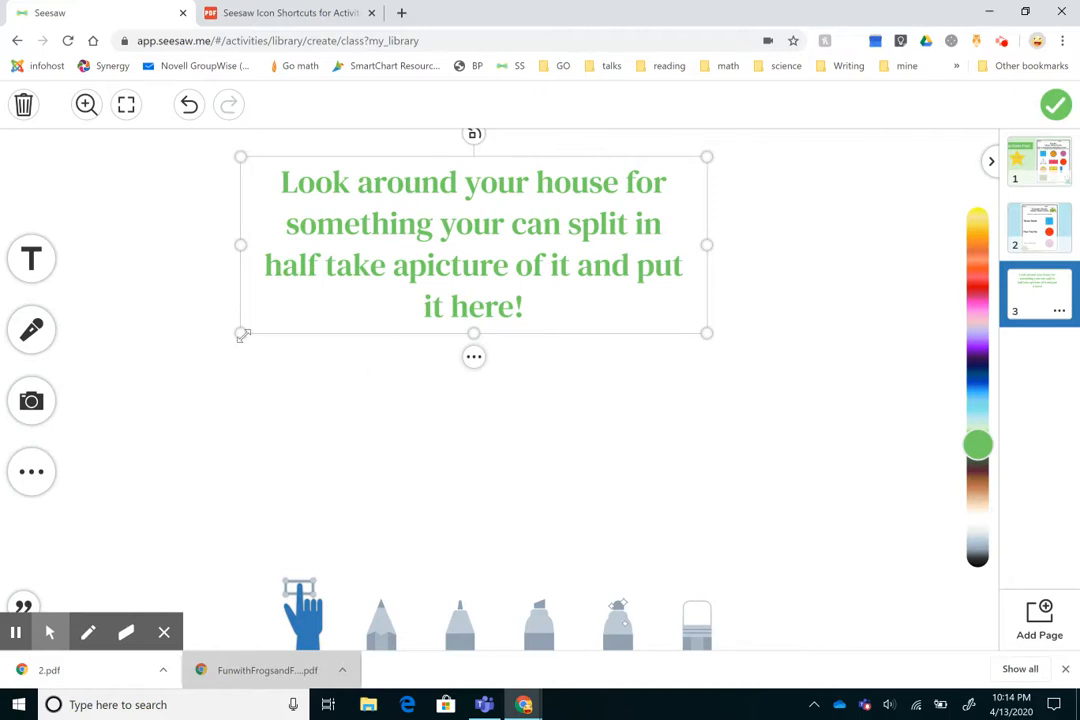
- Try the dashed handwriting-line background on page 3, and set the pale yellow to coral pink gradient instead
{"action": "left_click", "coordinate": [36, 492]}
{"action": "left_click", "coordinate": [116, 466]}
{"action": "scroll", "coordinate": [822, 530], "scroll_direction": "down", "scroll_amount": 3}
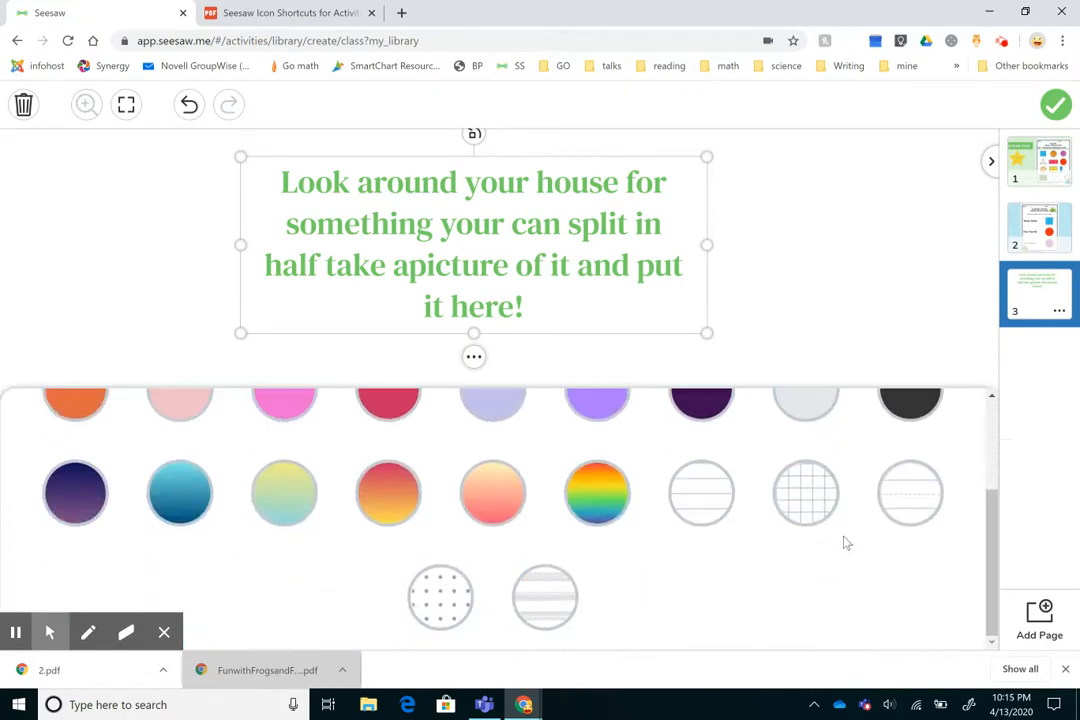
{"action": "left_click", "coordinate": [903, 495]}
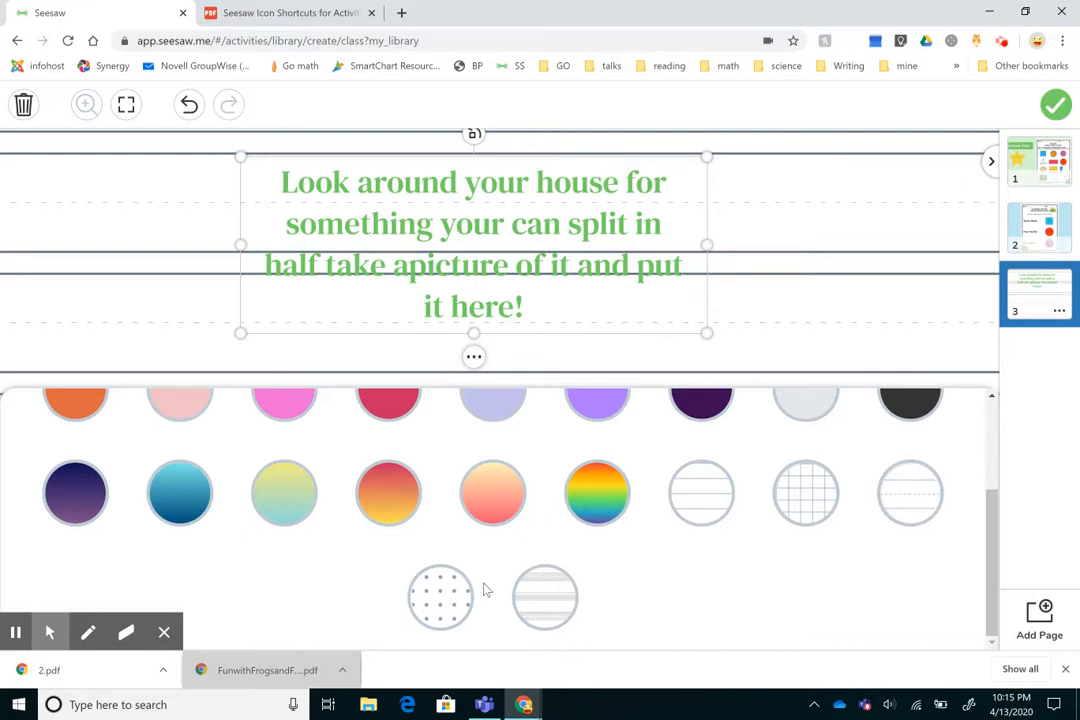
{"action": "left_click", "coordinate": [490, 507]}
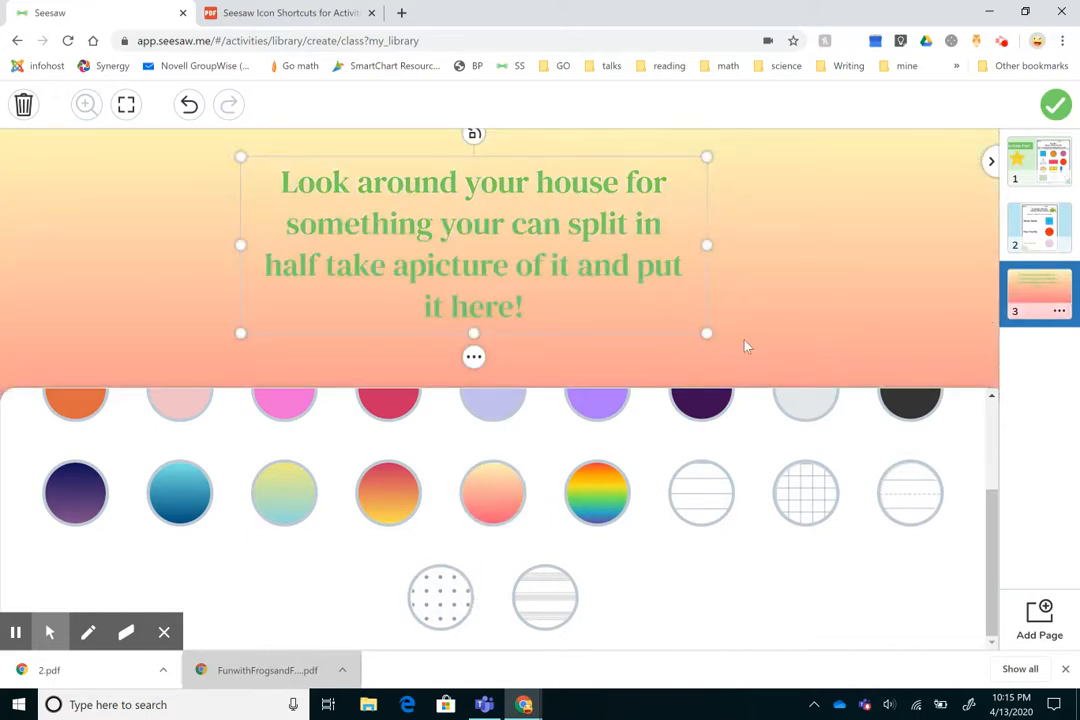
{"action": "left_click", "coordinate": [762, 321]}
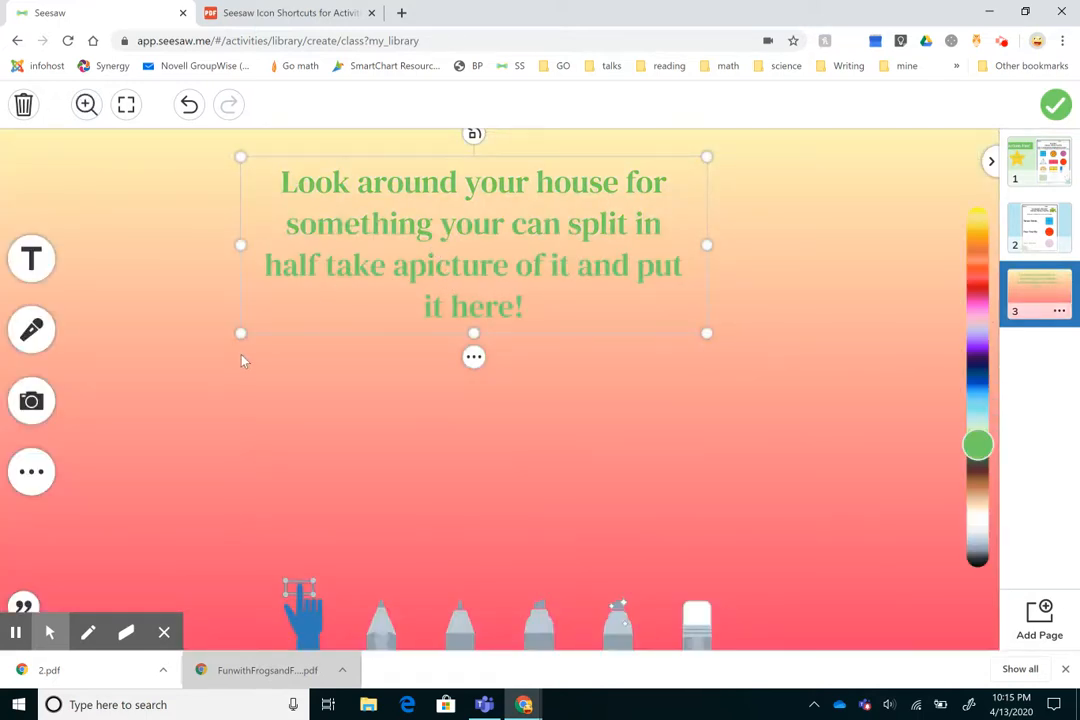
- Shrink the instruction text box slightly and reposition it near the top of page 3
{"action": "left_click_drag", "start_coordinate": [245, 337], "coordinate": [297, 281]}
{"action": "left_click_drag", "start_coordinate": [466, 247], "coordinate": [358, 262]}
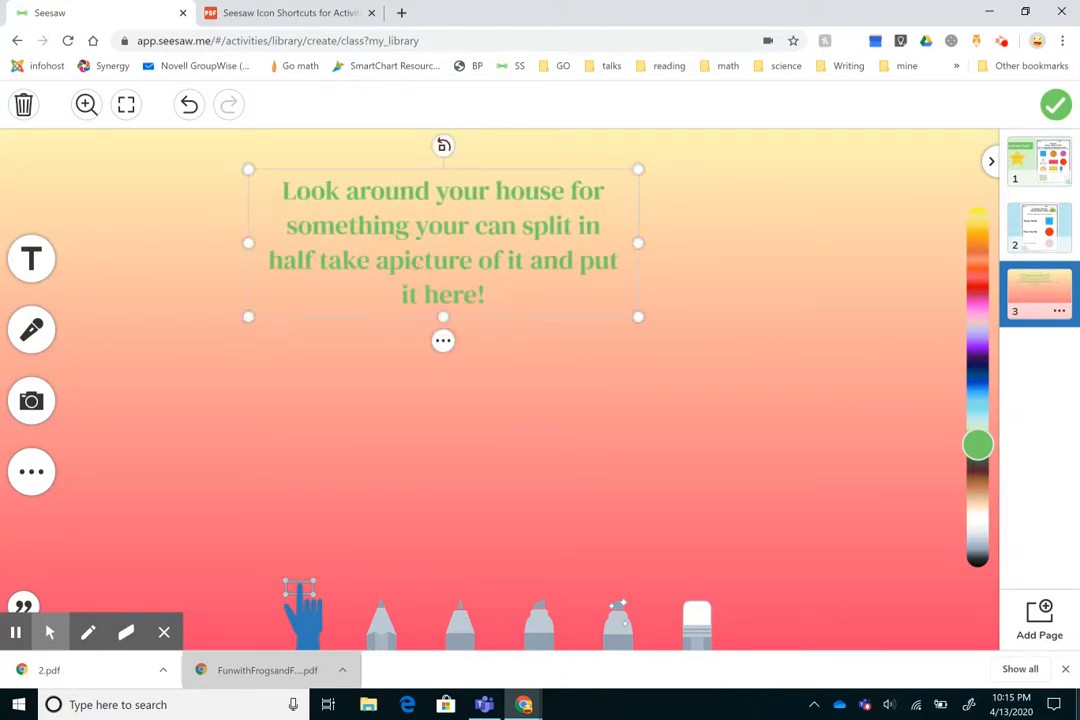
- Add a fourth page and place the froggy picture and the Vocabulary Introduction worksheet image from the desktop on it
{"action": "left_click", "coordinate": [1040, 620]}
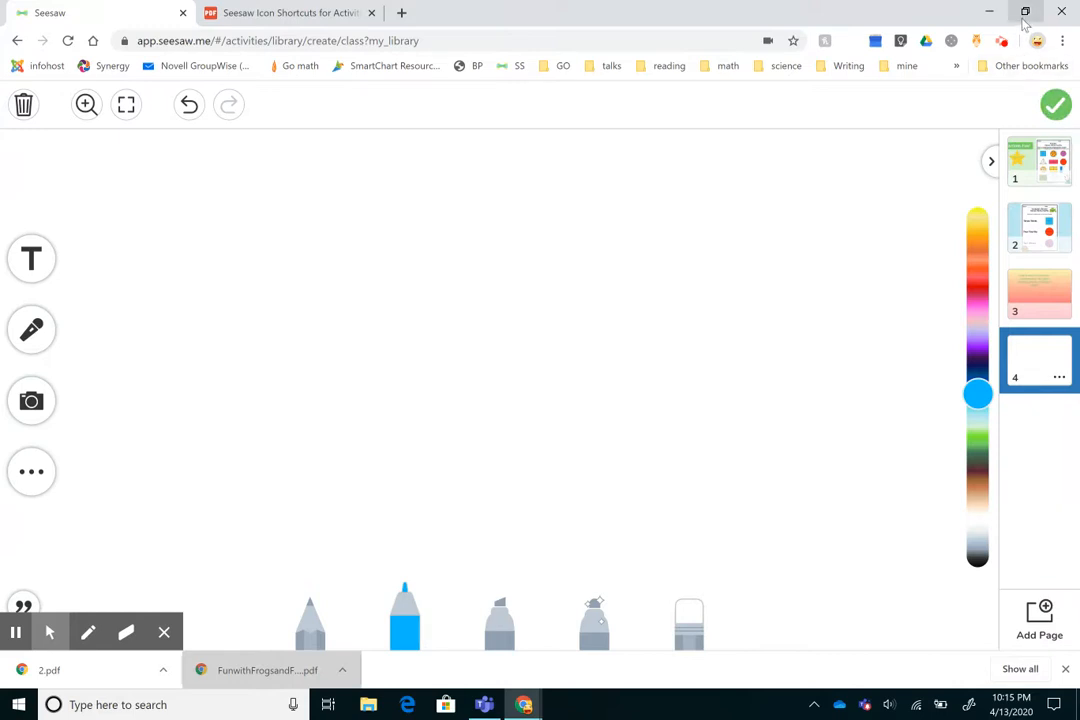
{"action": "left_click", "coordinate": [1029, 13]}
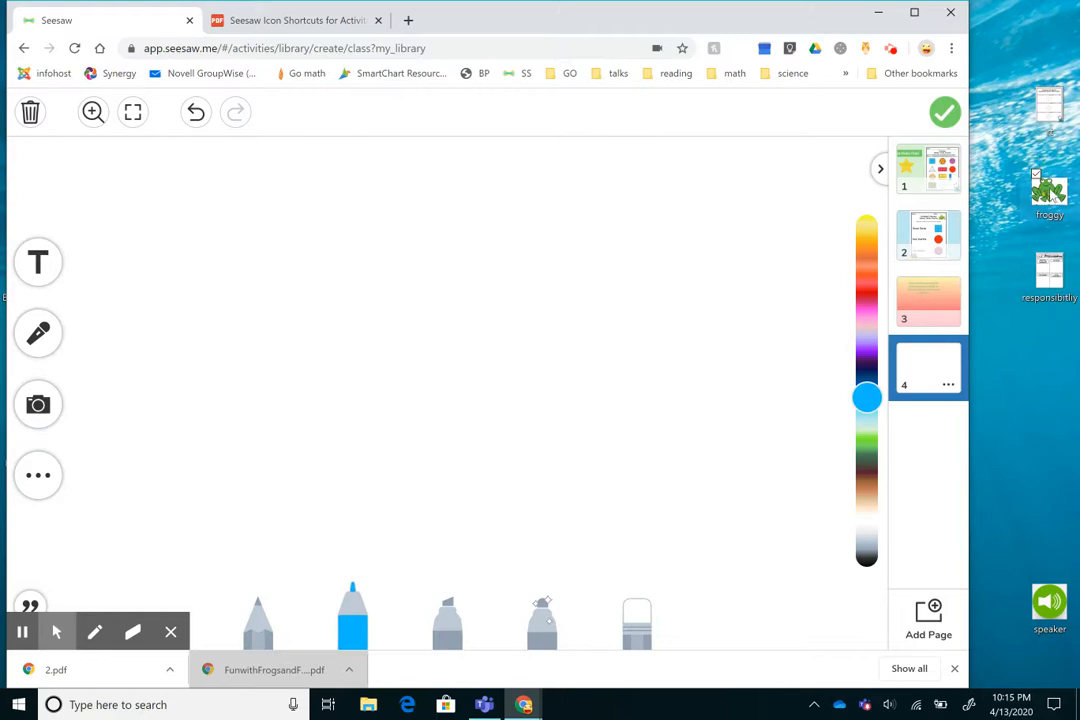
{"action": "left_click_drag", "start_coordinate": [1052, 198], "coordinate": [445, 322]}
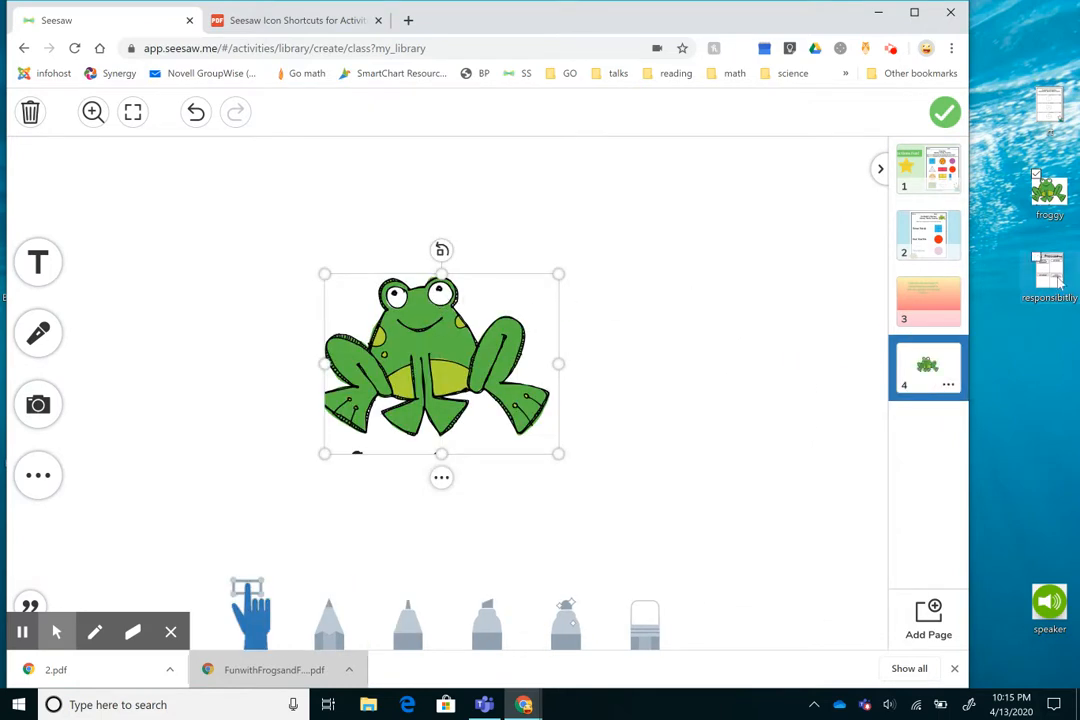
{"action": "left_click_drag", "start_coordinate": [1055, 275], "coordinate": [677, 252]}
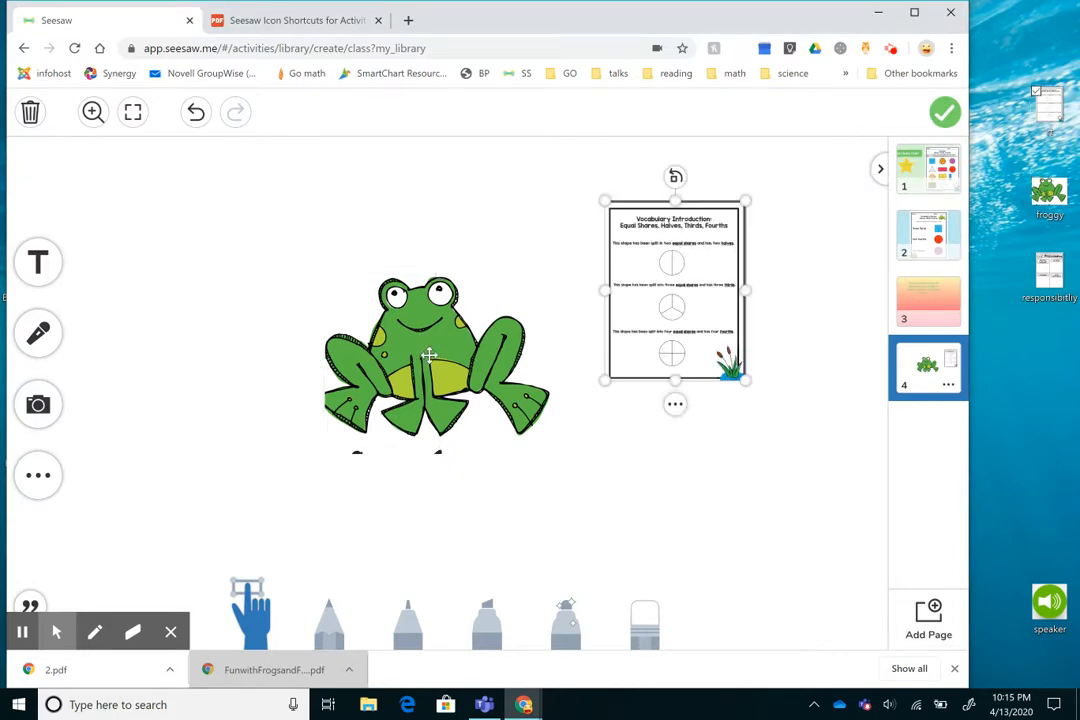
- Move and enlarge the frog in the page's upper left area, and add a light blue speech bubble shape beside its head
{"action": "left_click_drag", "start_coordinate": [401, 340], "coordinate": [307, 286]}
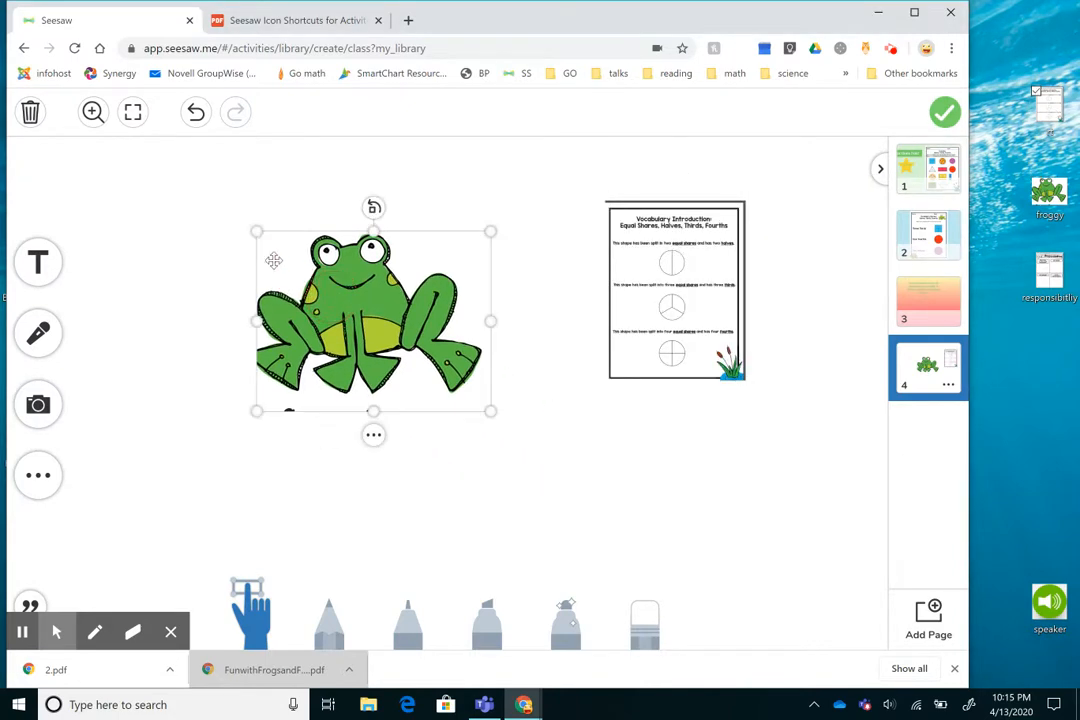
{"action": "mouse_move", "coordinate": [222, 207]}
{"action": "left_mouse_down"}
{"action": "mouse_move", "coordinate": [207, 205]}
{"action": "mouse_move", "coordinate": [212, 197]}
{"action": "left_mouse_up"}
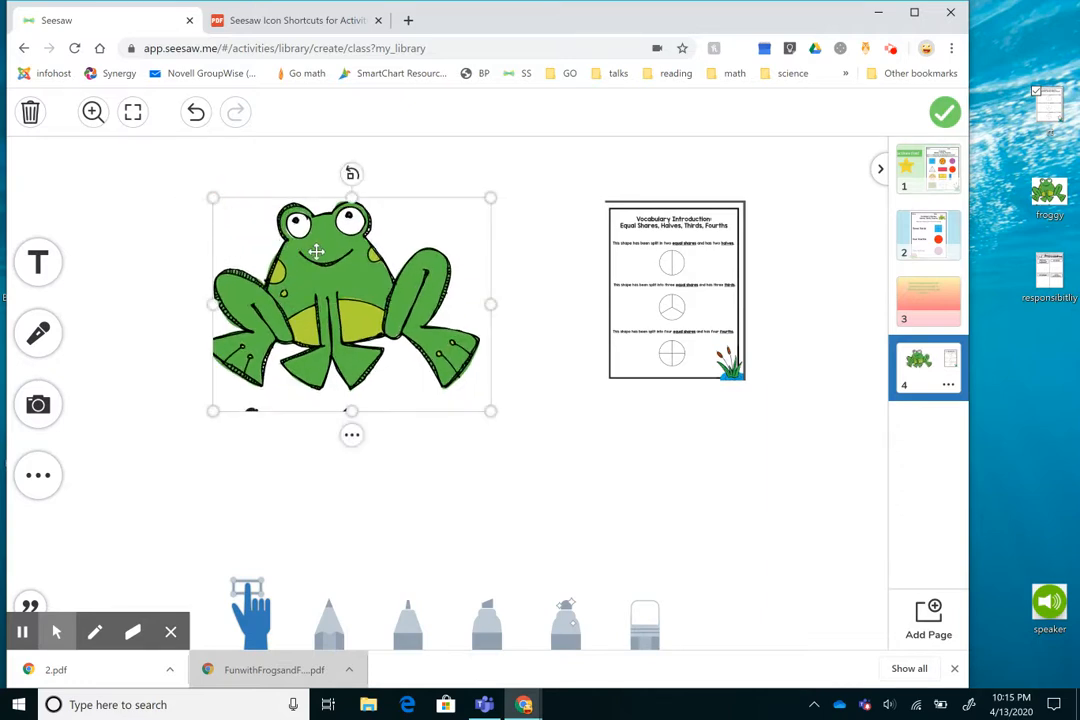
{"action": "left_click", "coordinate": [35, 480]}
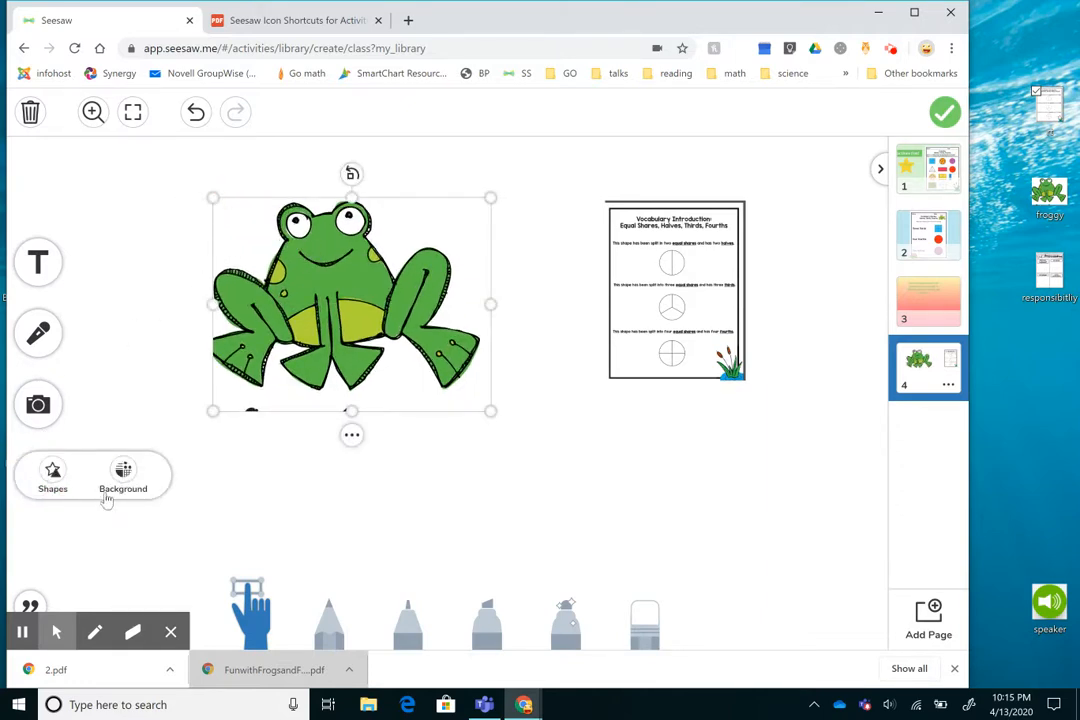
{"action": "left_click", "coordinate": [51, 472]}
{"action": "left_click", "coordinate": [700, 444]}
{"action": "mouse_move", "coordinate": [474, 281]}
{"action": "left_mouse_down"}
{"action": "mouse_move", "coordinate": [412, 193]}
{"action": "mouse_move", "coordinate": [410, 208]}
{"action": "mouse_move", "coordinate": [487, 152]}
{"action": "left_mouse_up"}
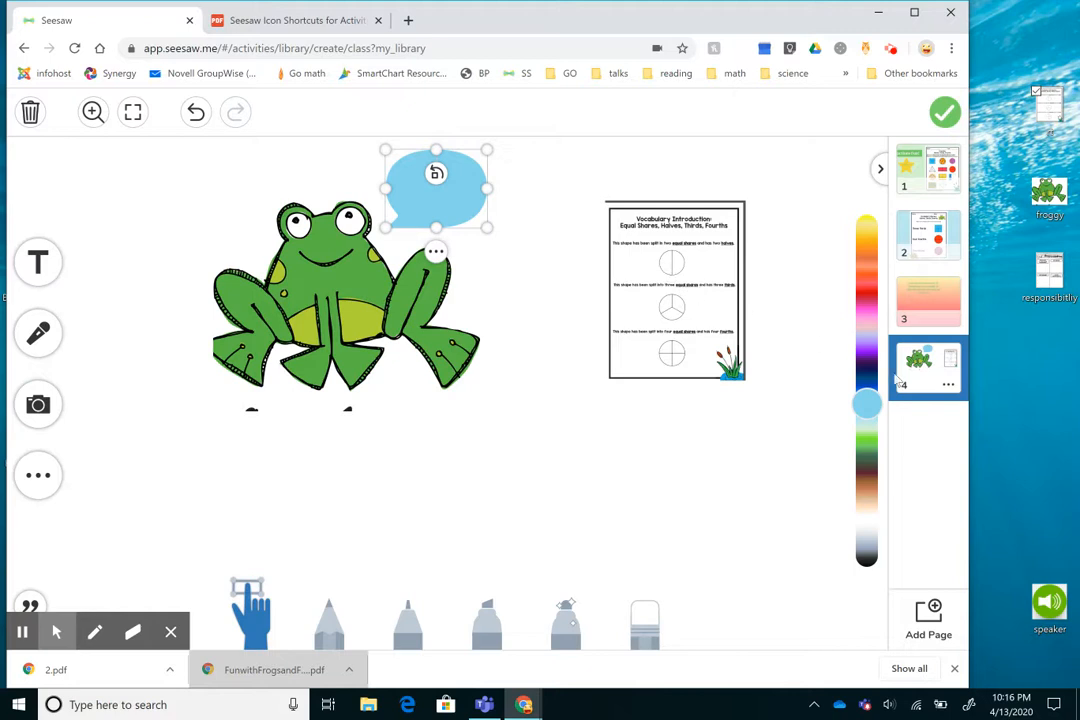
- Delete page 4 with the frog, speech bubble and worksheet
{"action": "left_click", "coordinate": [950, 387]}
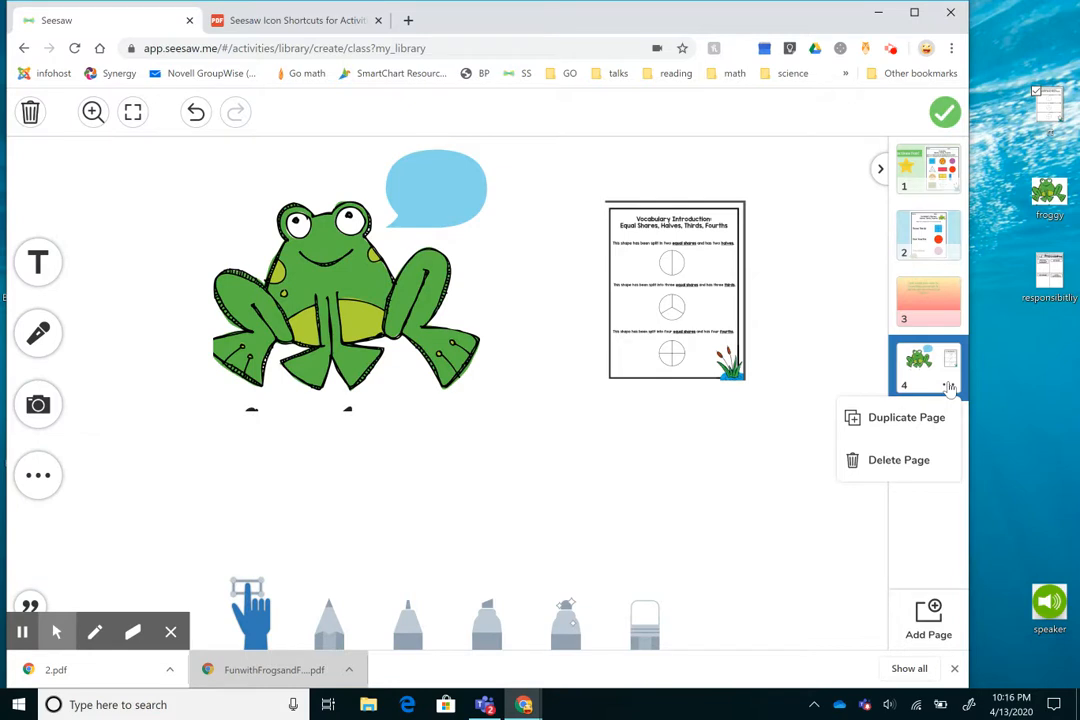
{"action": "left_click", "coordinate": [897, 460]}
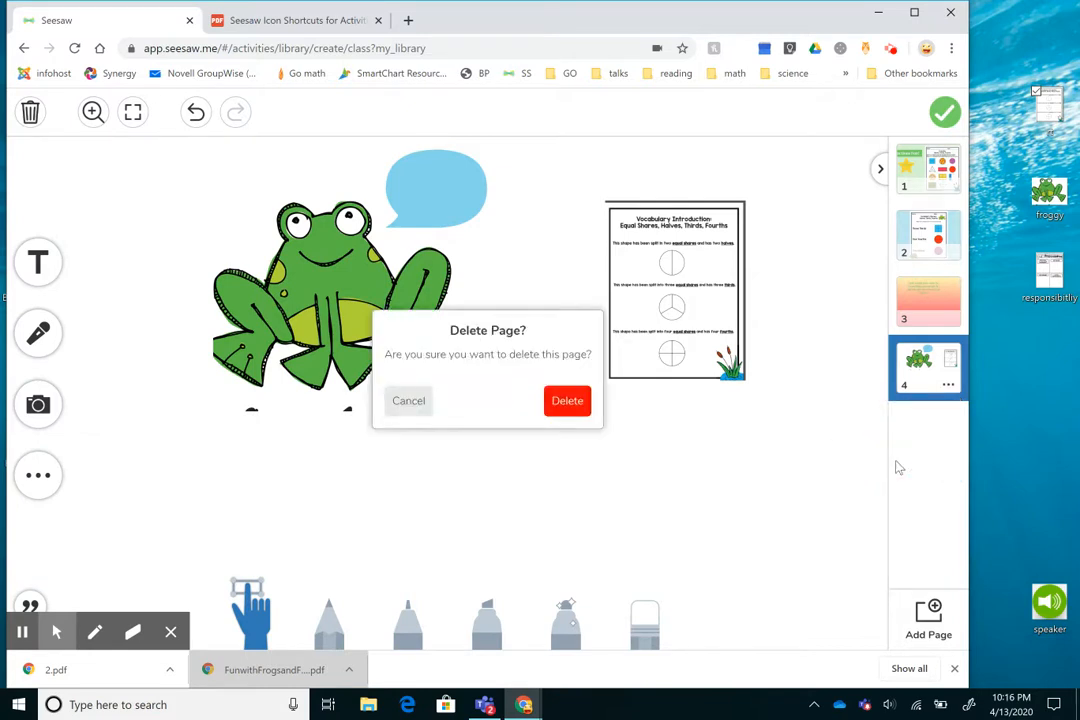
{"action": "left_click", "coordinate": [566, 400]}
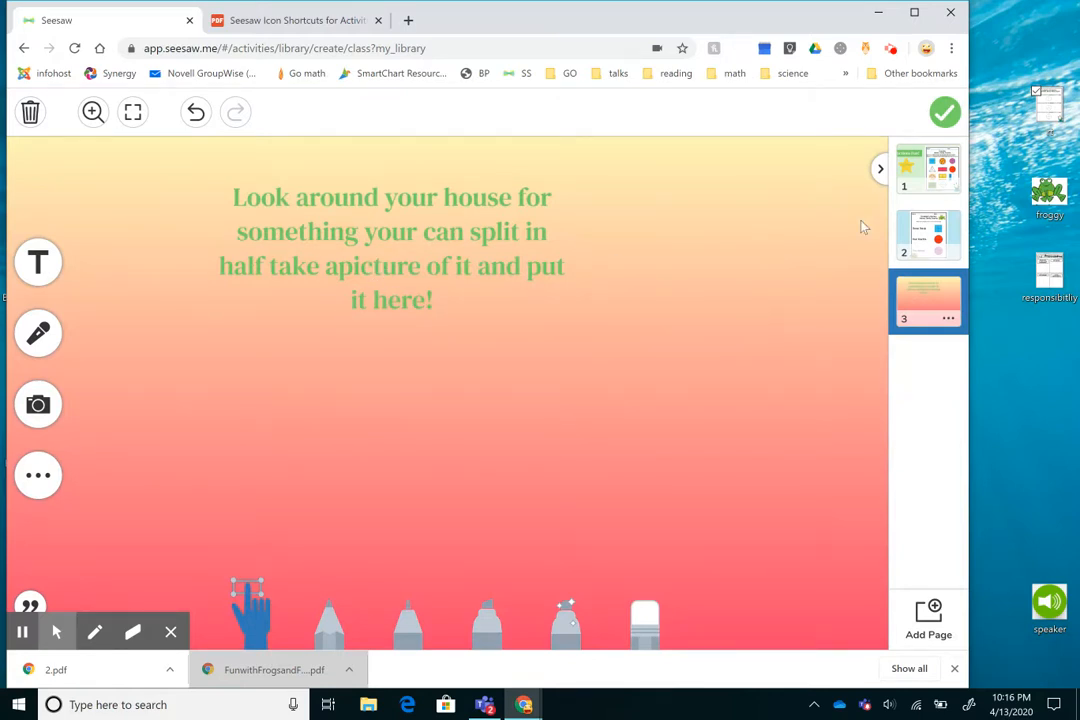
- Review the three template pages and accept the finished template for the activity
{"action": "left_click", "coordinate": [928, 170]}
{"action": "left_click", "coordinate": [930, 234]}
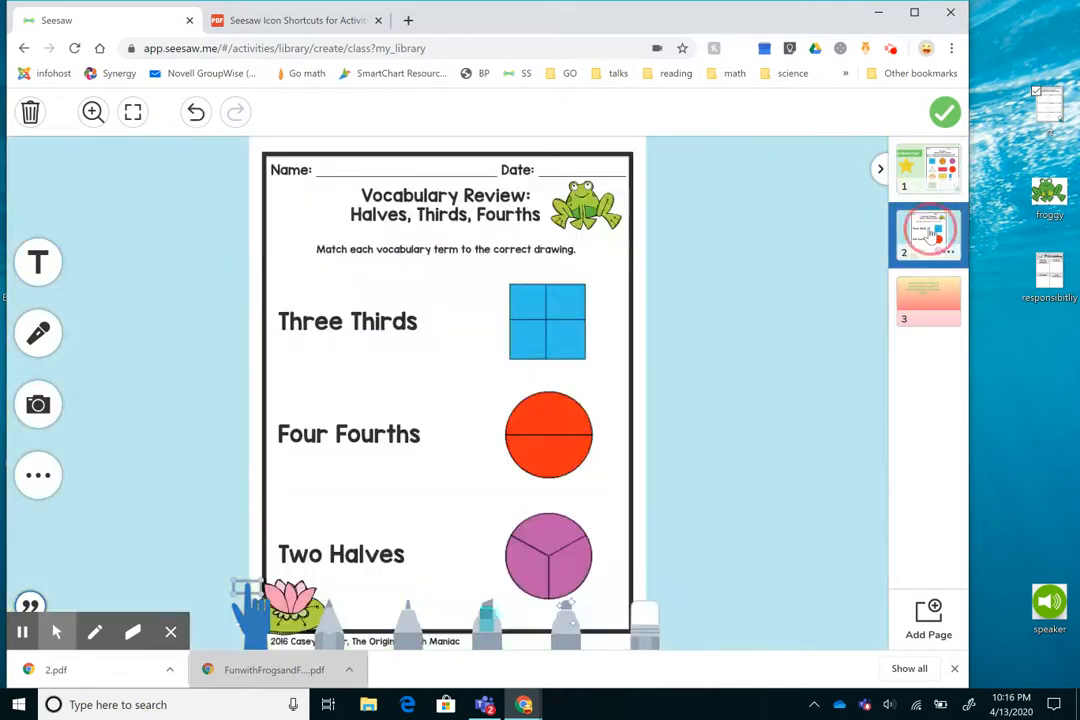
{"action": "left_click", "coordinate": [925, 305]}
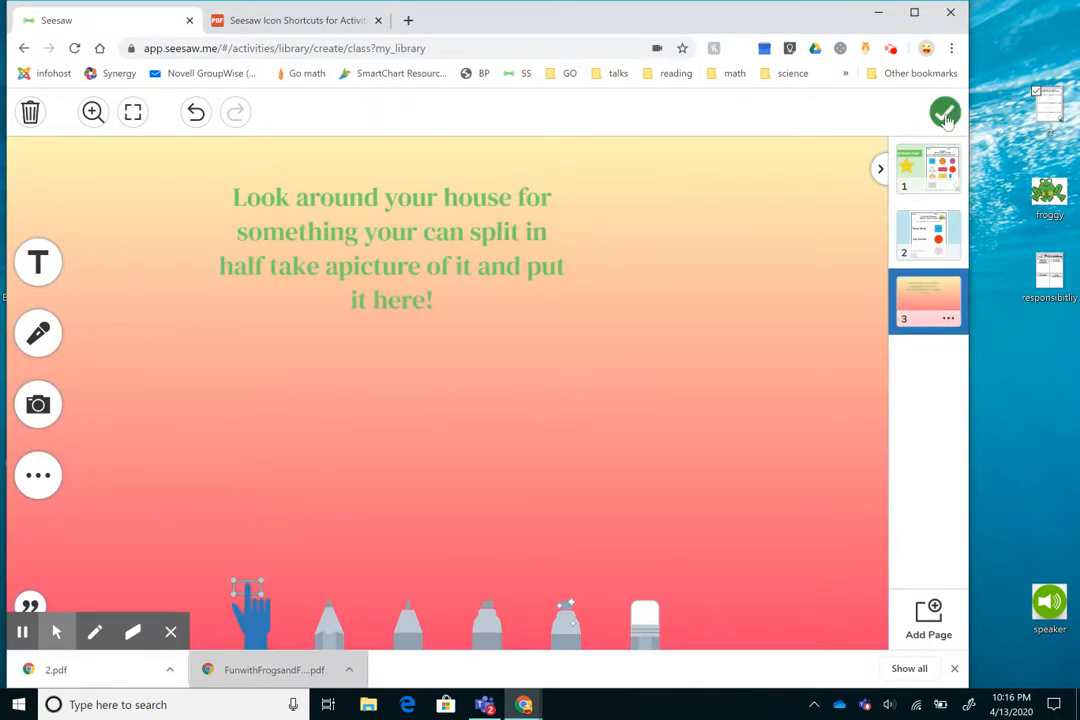
{"action": "left_click", "coordinate": [945, 113]}
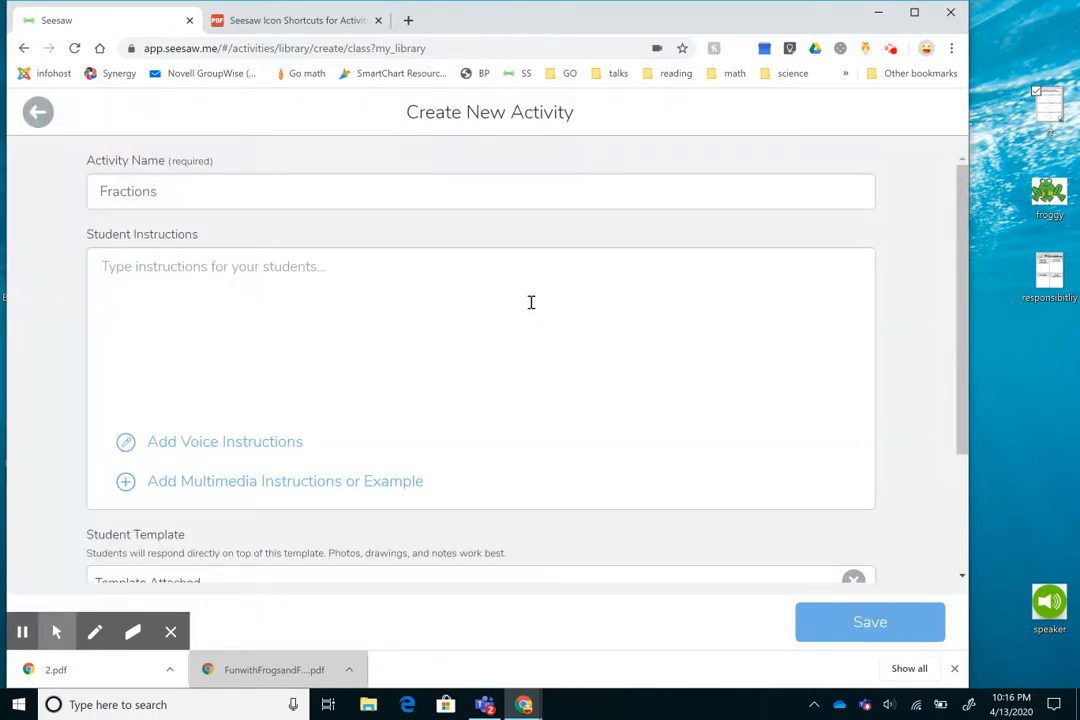
- Enter the student instruction "1. Be sure to click on the :plus: button to add this to your journal."
{"action": "scroll", "coordinate": [241, 336], "scroll_direction": "down", "scroll_amount": 1}
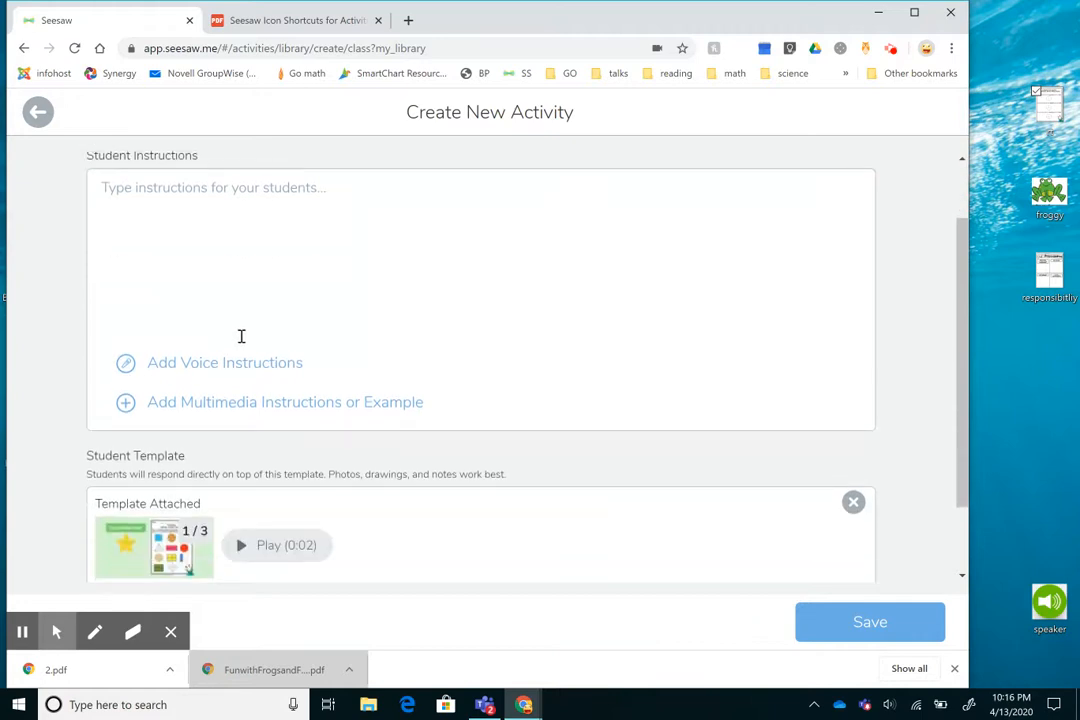
{"action": "left_click", "coordinate": [175, 193]}
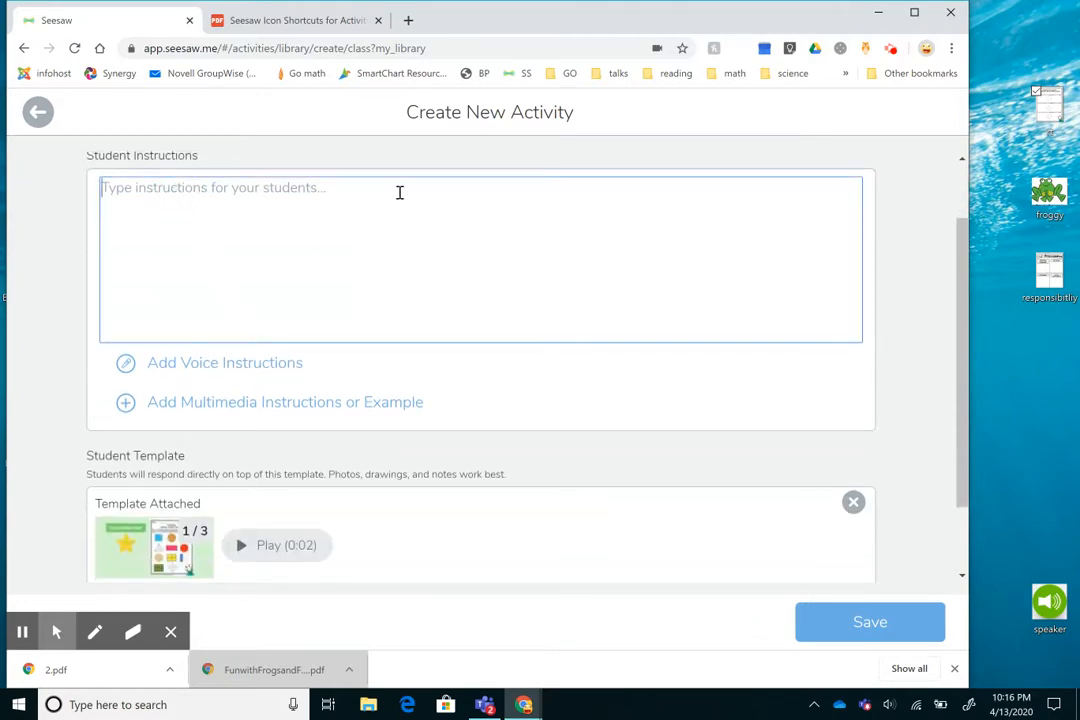
{"action": "type", "text": "1"}
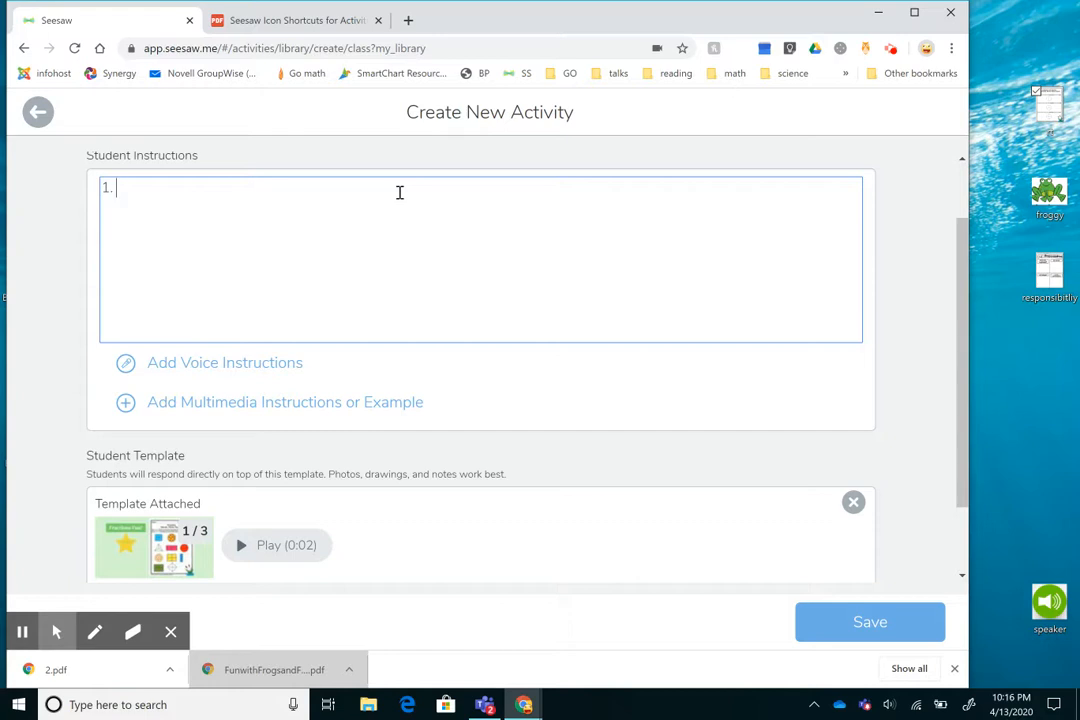
{"action": "type", "text": ". Be sure to click on the :plus: button"}
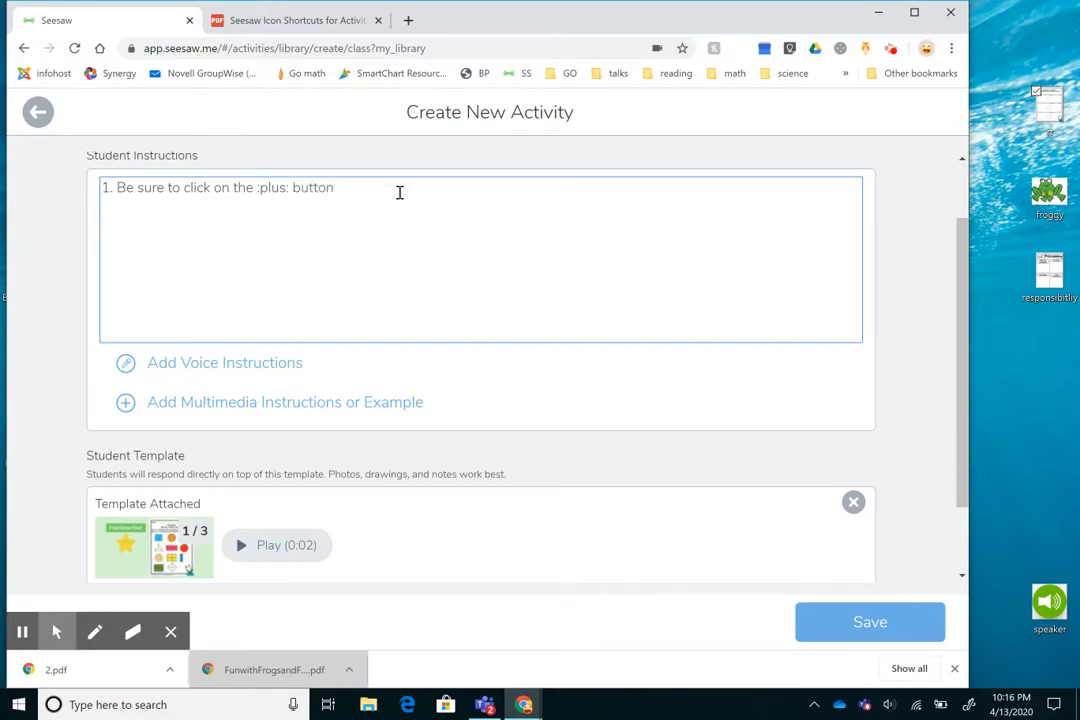
{"action": "type", "text": "to add th"}
{"action": "type", "text": "i to your"}
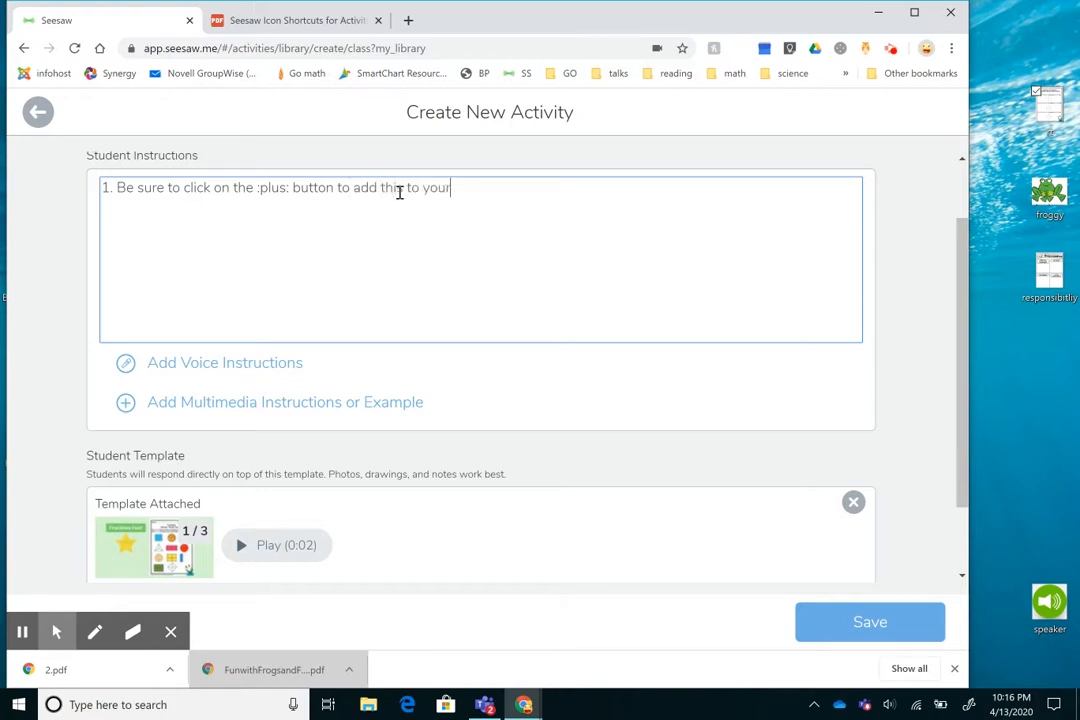
{"action": "type", "text": " journal."}
- Switch to the Seesaw Icon Shortcuts PDF and examine the icons and their text shortcuts, down to the :plus: entry
{"action": "left_click", "coordinate": [268, 22]}
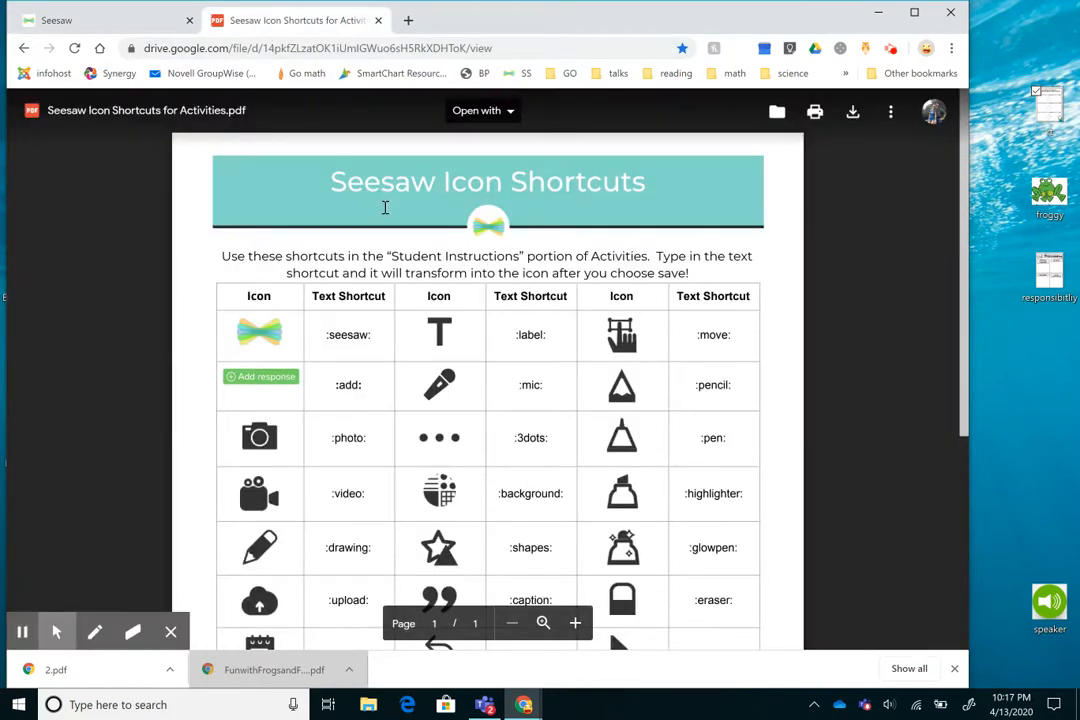
{"action": "scroll", "coordinate": [418, 289], "scroll_direction": "down", "scroll_amount": 3}
{"action": "scroll", "coordinate": [417, 288], "scroll_direction": "up", "scroll_amount": 3}
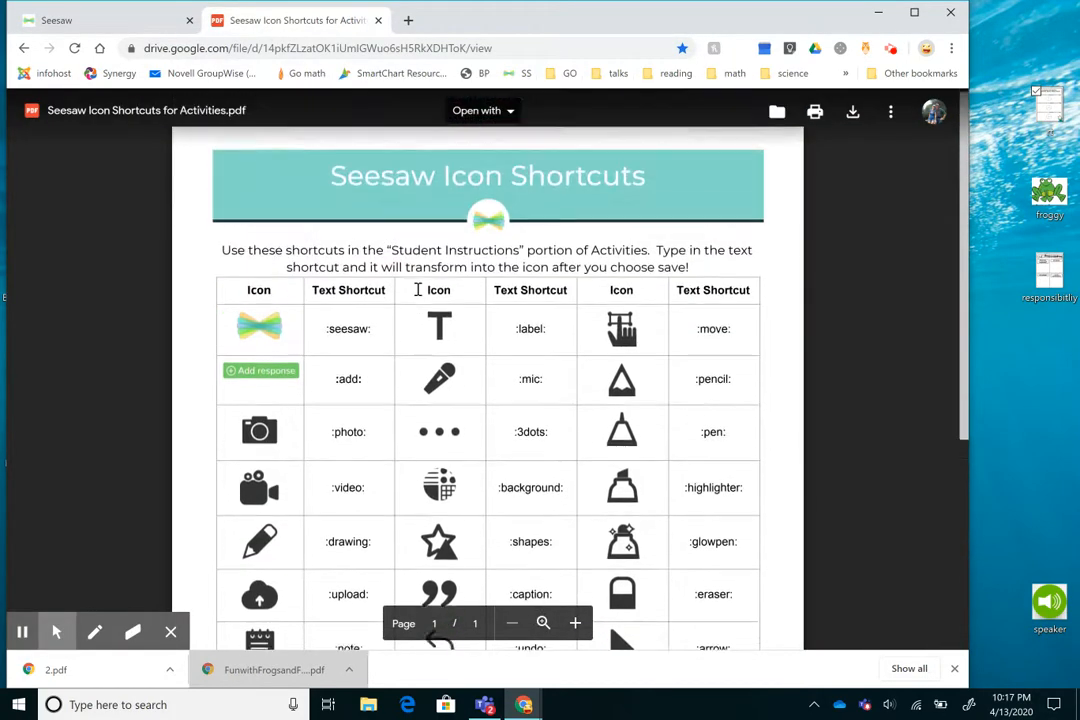
{"action": "scroll", "coordinate": [417, 287], "scroll_direction": "down", "scroll_amount": 3}
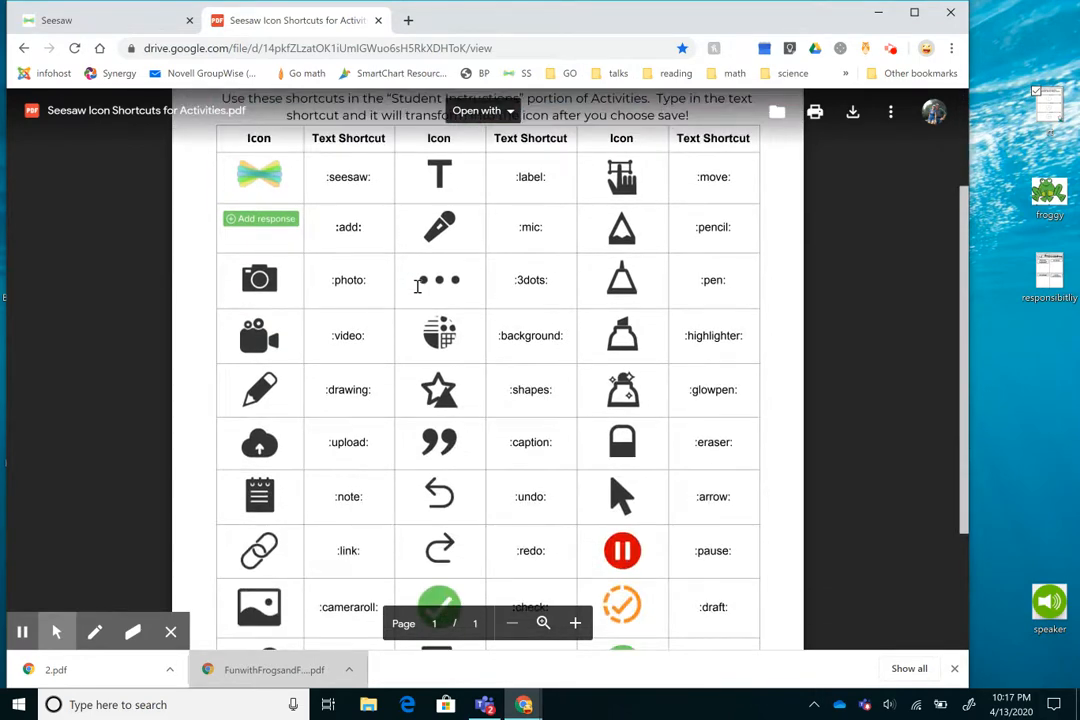
{"action": "scroll", "coordinate": [418, 287], "scroll_direction": "down", "scroll_amount": 3}
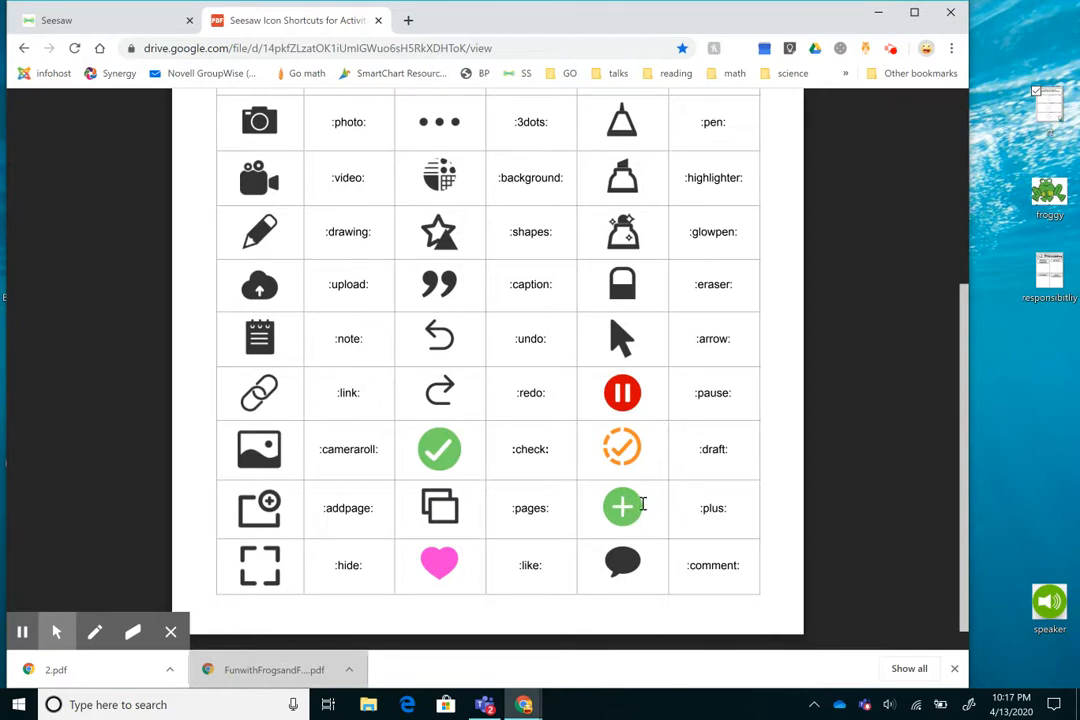
- Switch back to the Seesaw activity and record short voice instructions for the students
{"action": "left_click", "coordinate": [83, 27]}
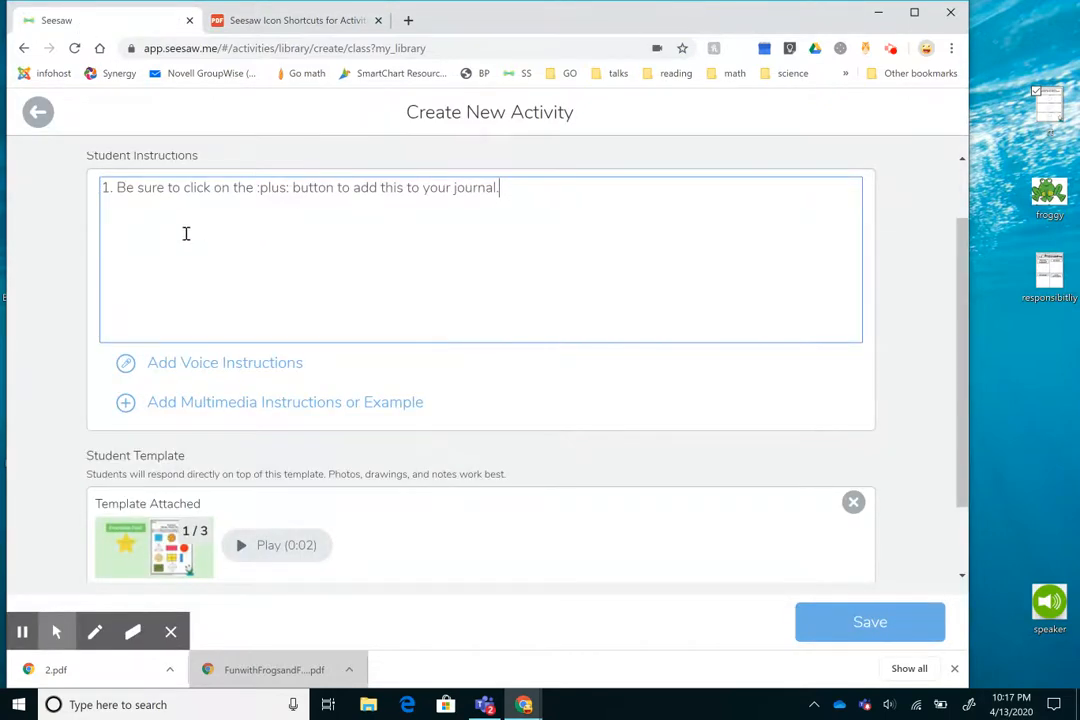
{"action": "left_click", "coordinate": [188, 368]}
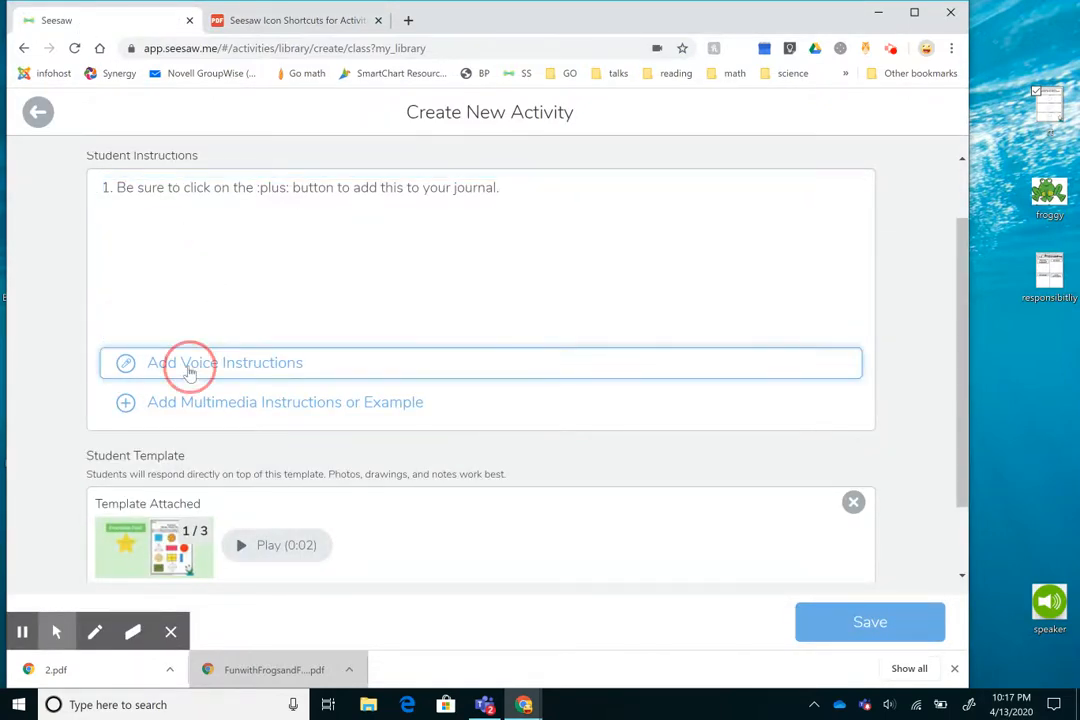
{"action": "left_click", "coordinate": [483, 379]}
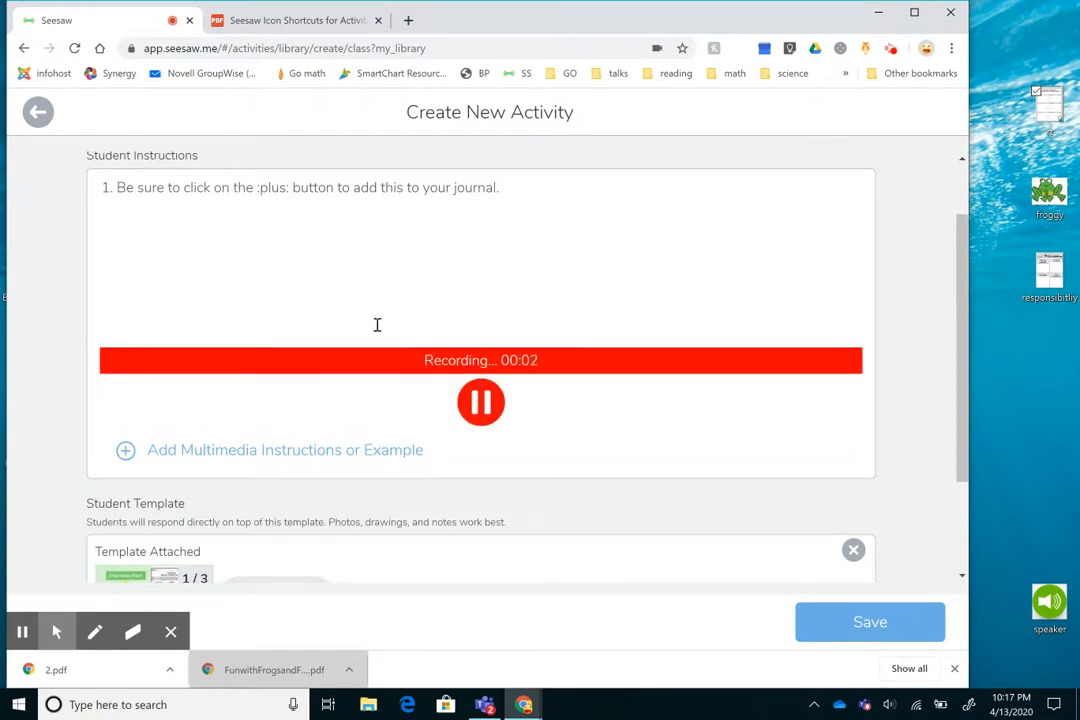
{"action": "left_click", "coordinate": [486, 405]}
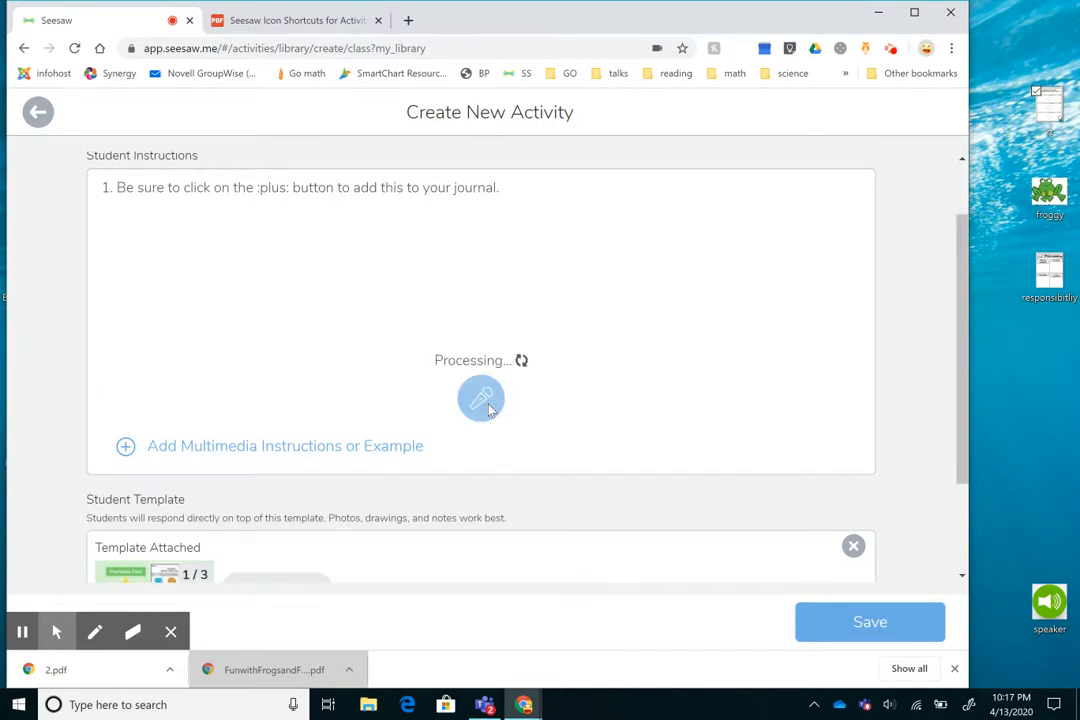
- Attach the fractions vocabulary worksheet image from the desktop as a multimedia example for the instructions
{"action": "left_click", "coordinate": [248, 424]}
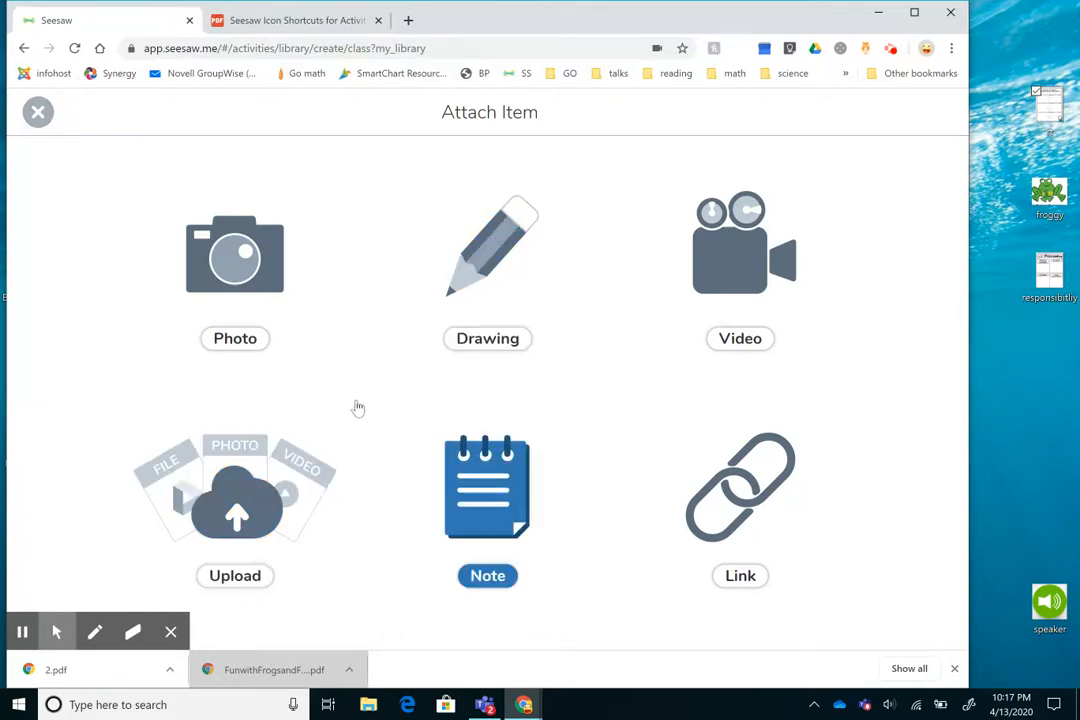
{"action": "left_click", "coordinate": [240, 500]}
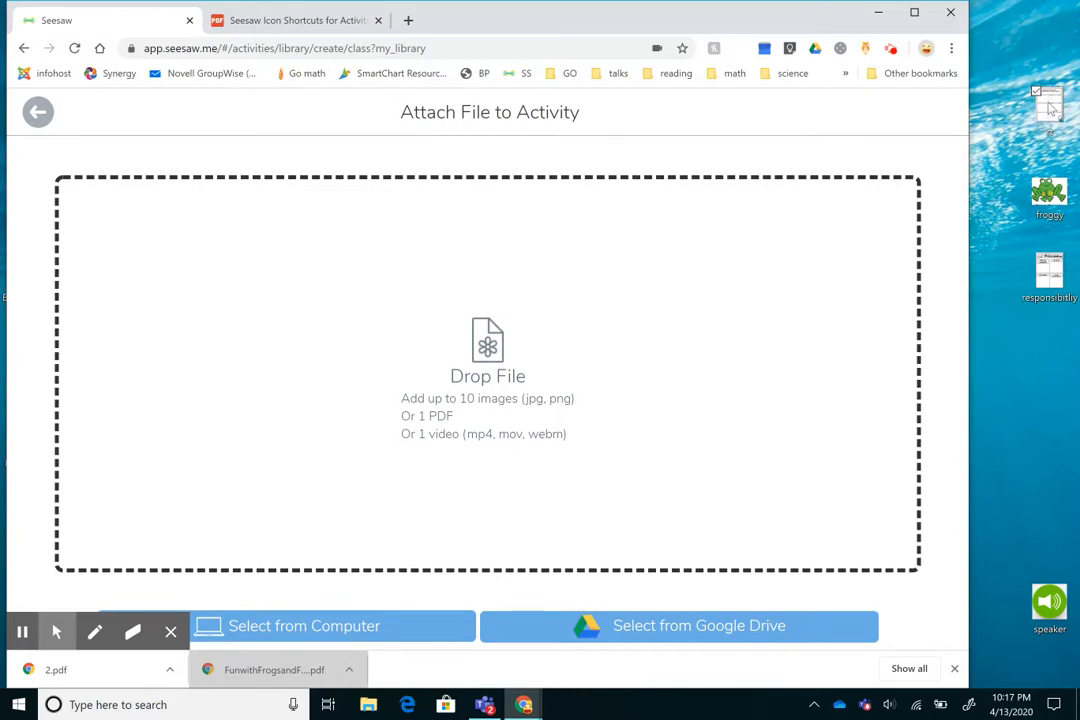
{"action": "left_click_drag", "start_coordinate": [1050, 110], "coordinate": [474, 291]}
{"action": "left_click_drag", "start_coordinate": [427, 318], "coordinate": [390, 336]}
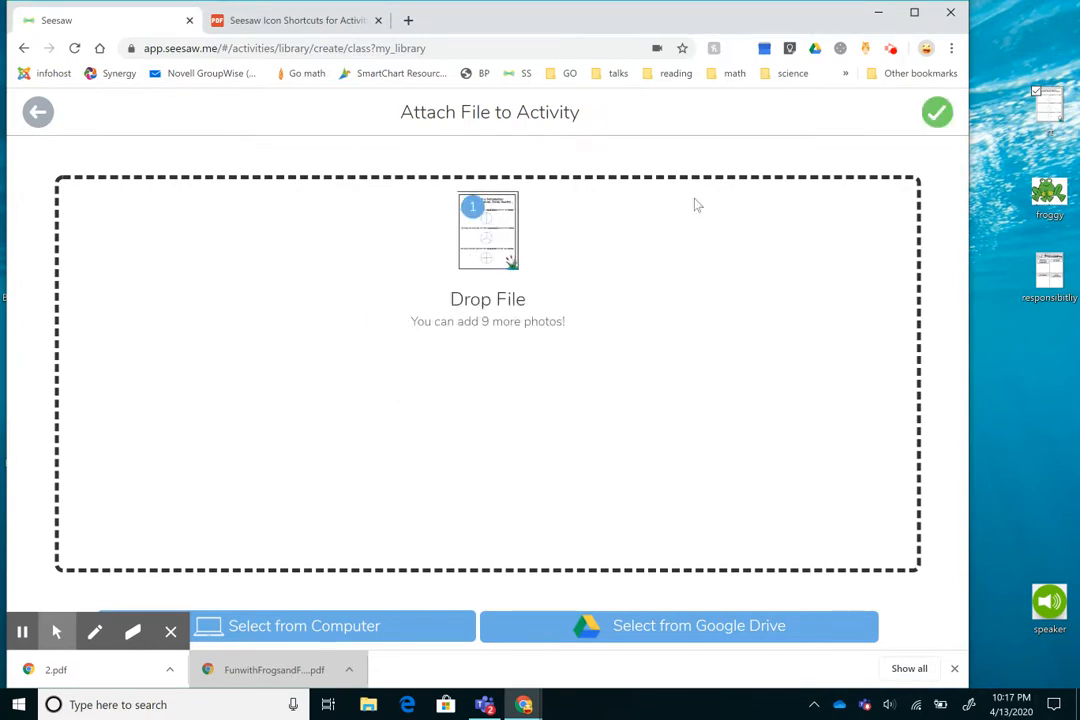
{"action": "left_click", "coordinate": [937, 113]}
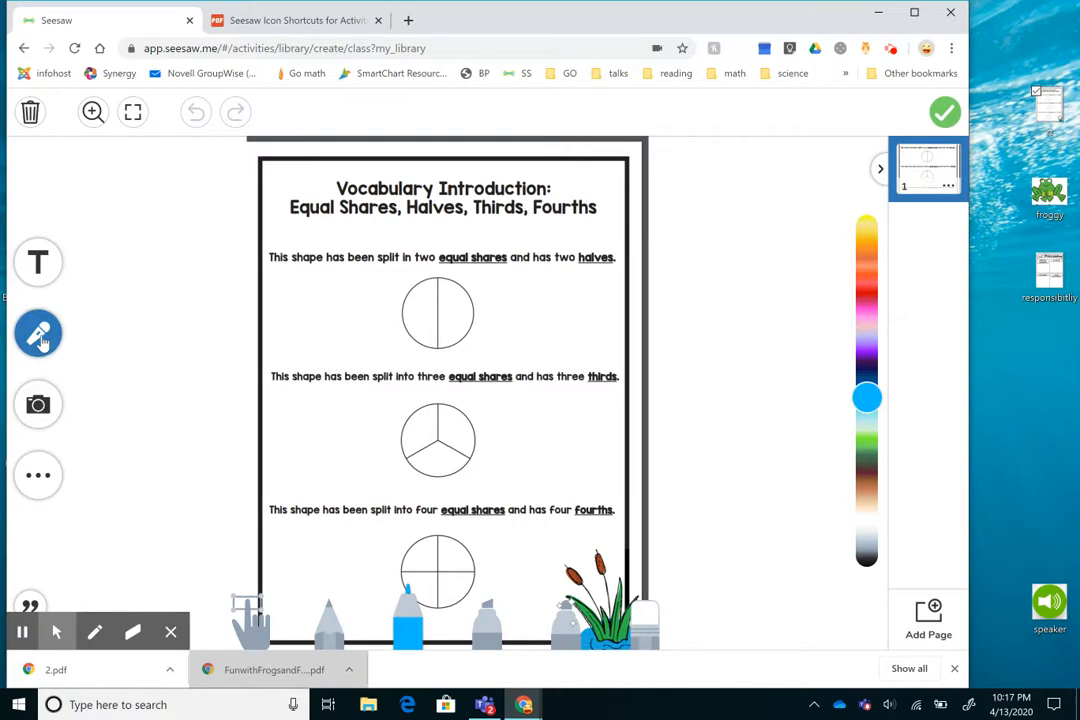
- Start a voice recording on the Vocabulary Introduction example page
{"action": "left_click", "coordinate": [50, 340]}
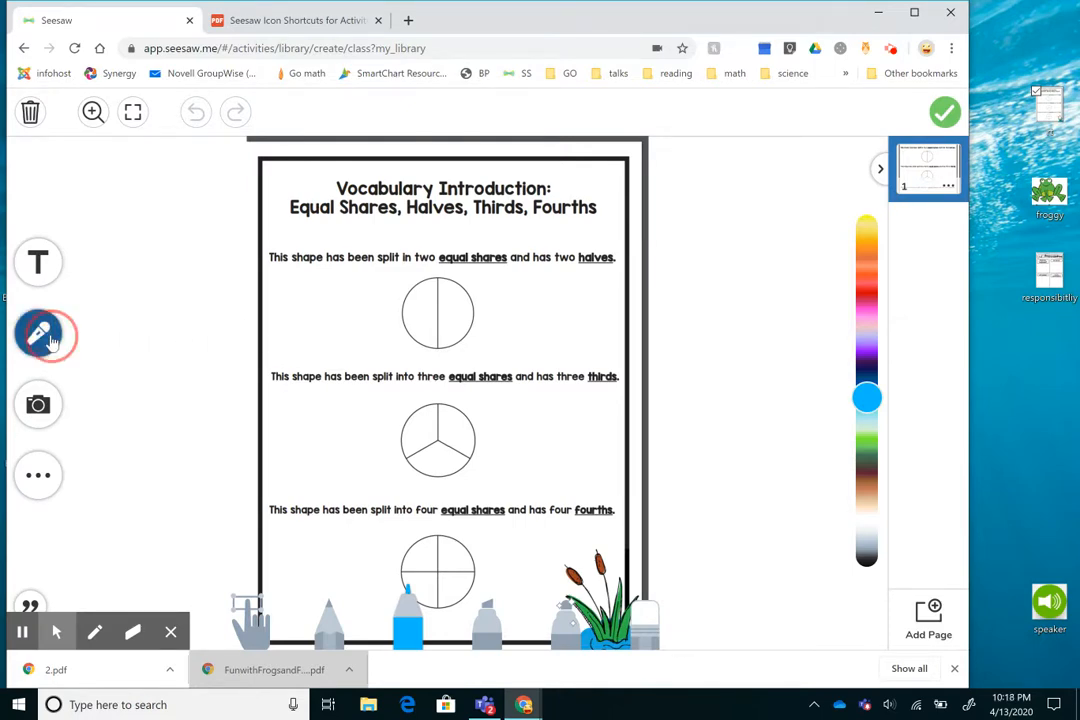